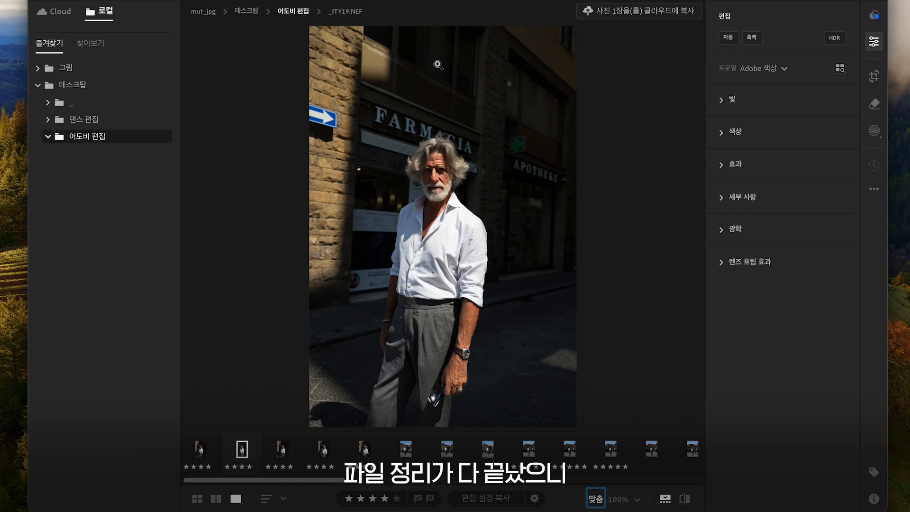
# Step: Browse the filmstrip photos and select _ITY28.NEF for editing
pyautogui.click(281, 453)
pyautogui.click(321, 453)
pyautogui.click(363, 453)
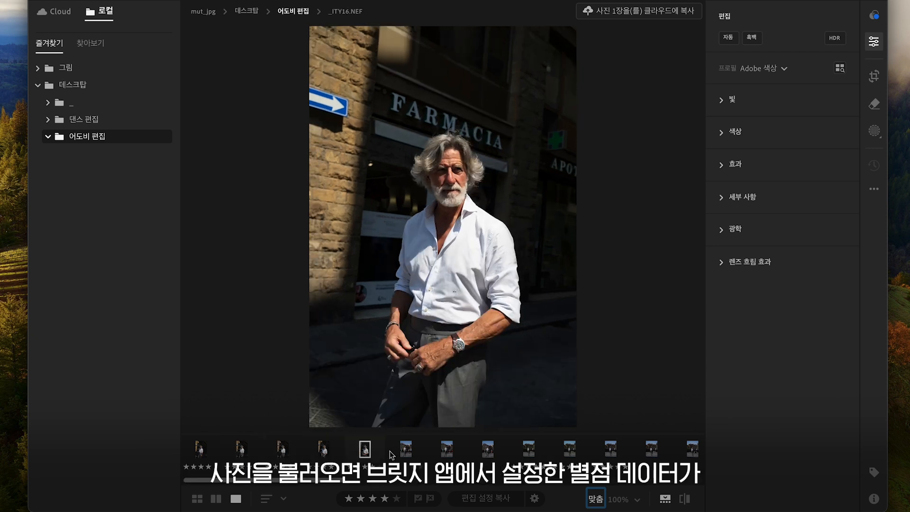
pyautogui.click(390, 451)
pyautogui.click(437, 452)
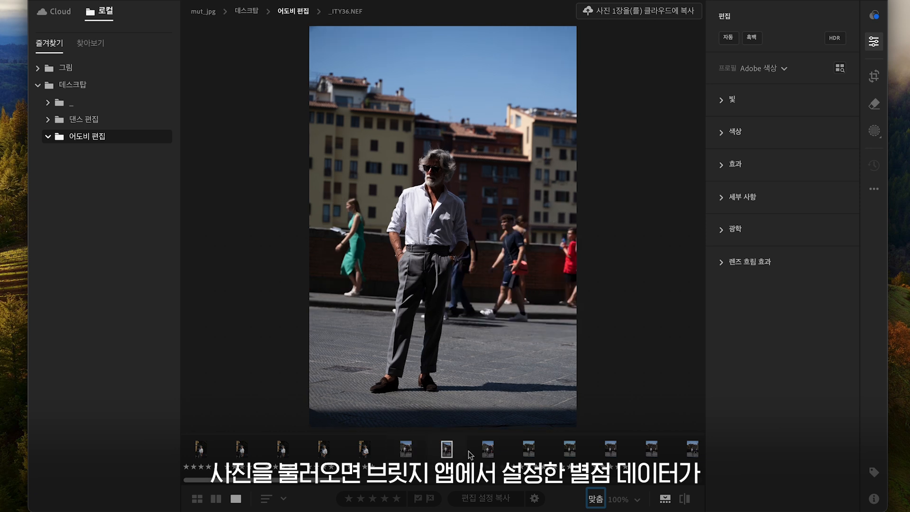
pyautogui.click(489, 455)
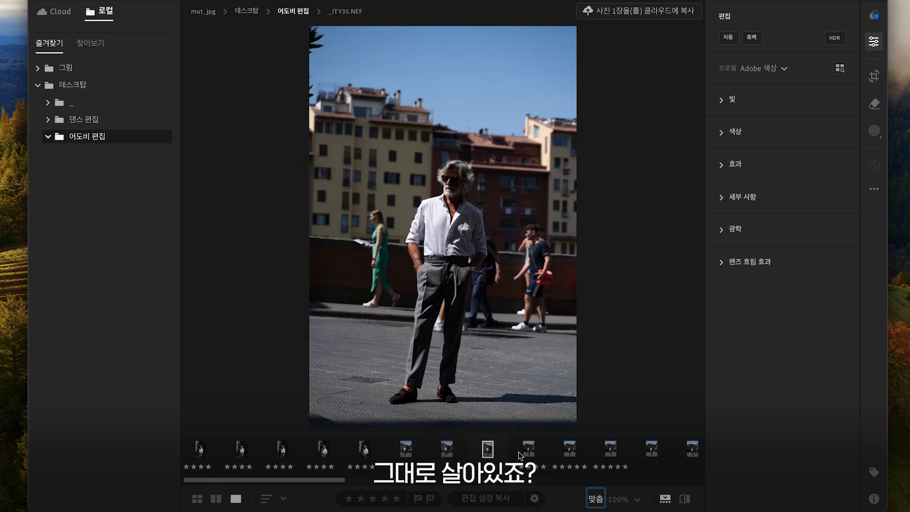
pyautogui.click(520, 455)
pyautogui.click(567, 454)
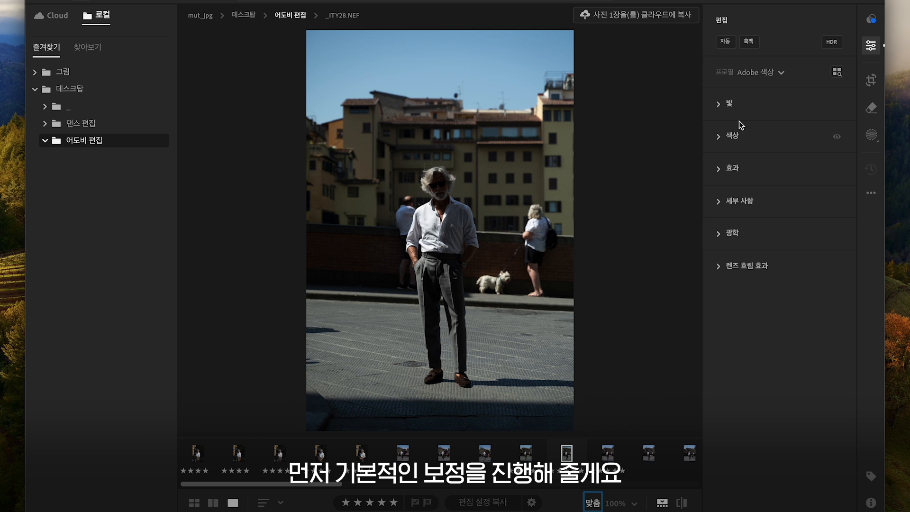
# Step: Open the Light section and set Exposure to +0.82 and Contrast to +9
pyautogui.click(717, 104)
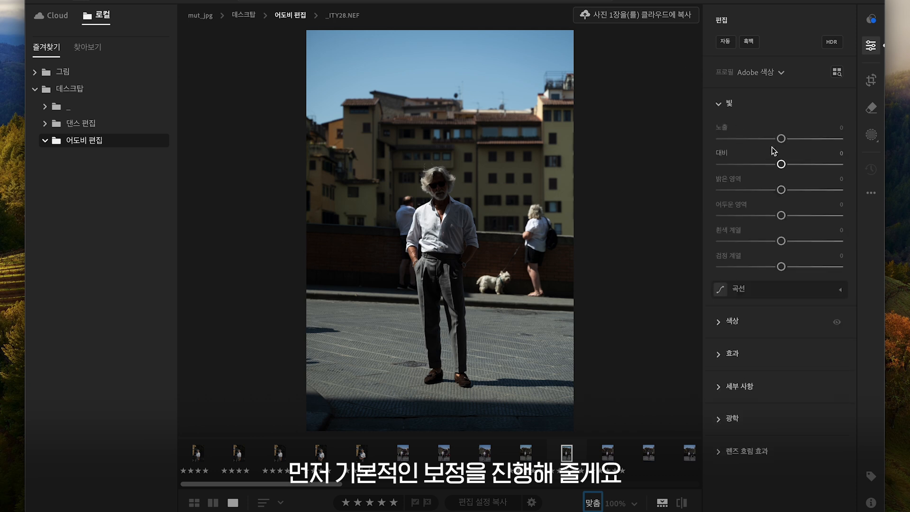
pyautogui.moveTo(781, 139); pyautogui.dragTo(791, 138)
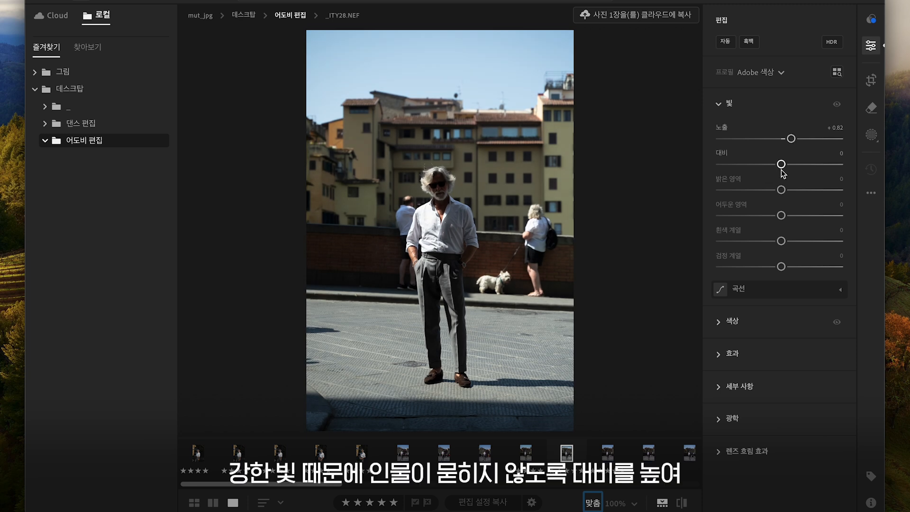
pyautogui.moveTo(782, 165); pyautogui.dragTo(787, 165)
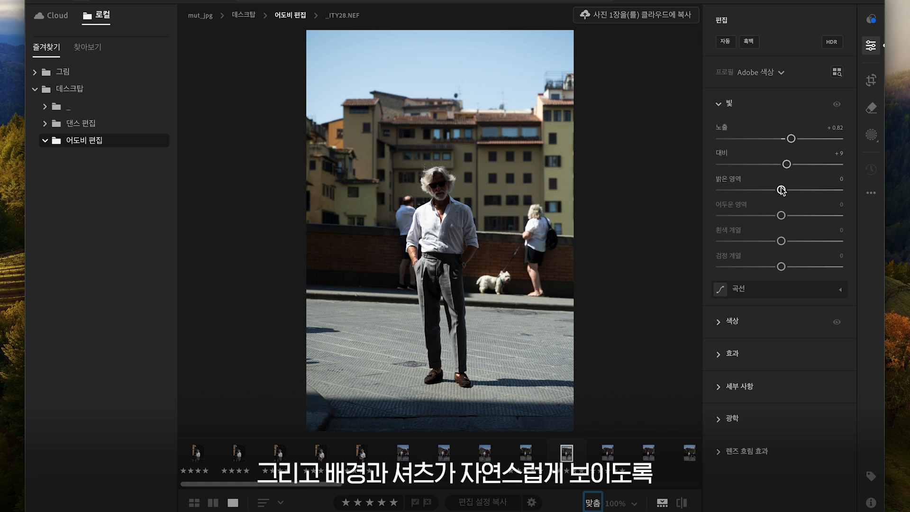
# Step: Set Highlights to -100, Shadows to +16 and Blacks to -20
pyautogui.moveTo(781, 190); pyautogui.dragTo(702, 191)
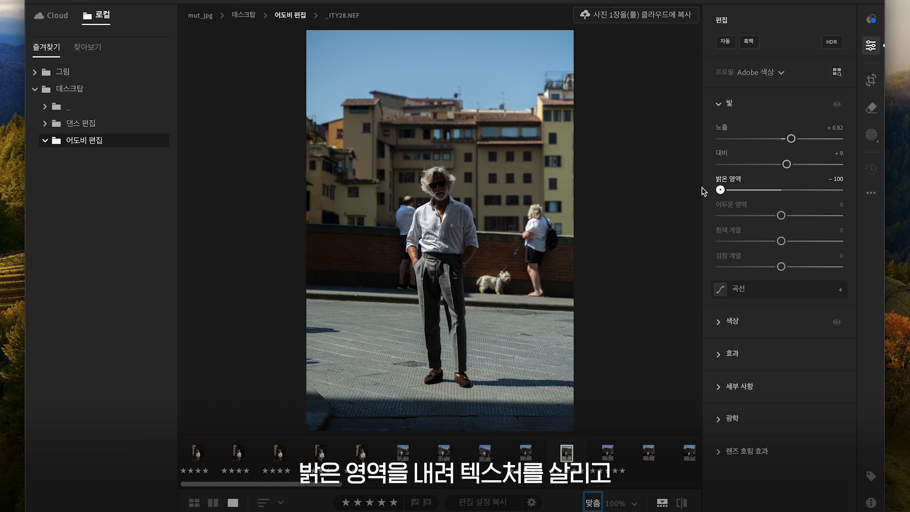
pyautogui.moveTo(782, 217); pyautogui.dragTo(791, 219)
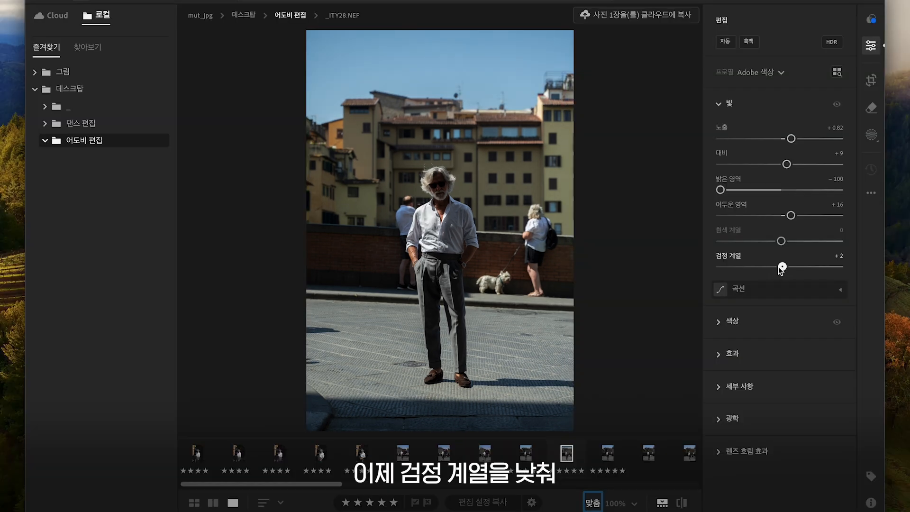
pyautogui.moveTo(782, 266); pyautogui.dragTo(773, 268)
pyautogui.moveTo(773, 268); pyautogui.dragTo(768, 269)
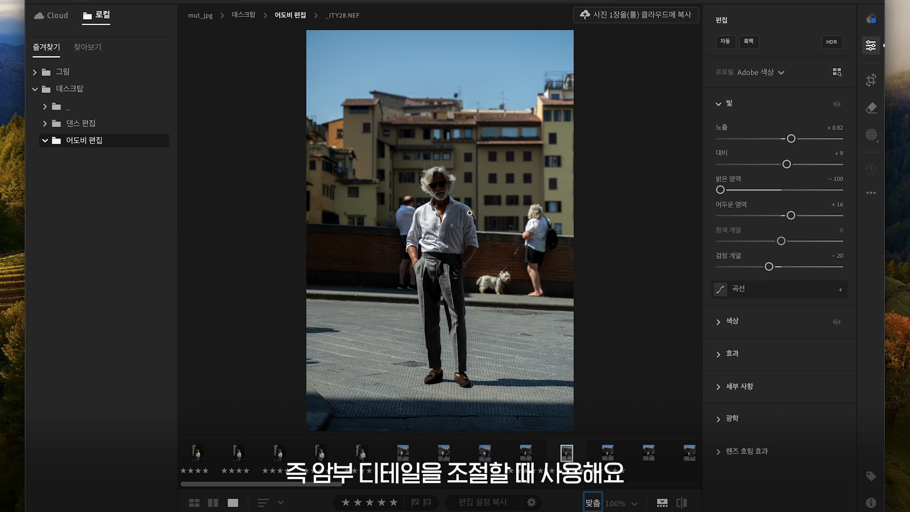
# Step: Zoom into the subject and toggle the Light adjustments on and off to compare before and after
pyautogui.click(439, 183)
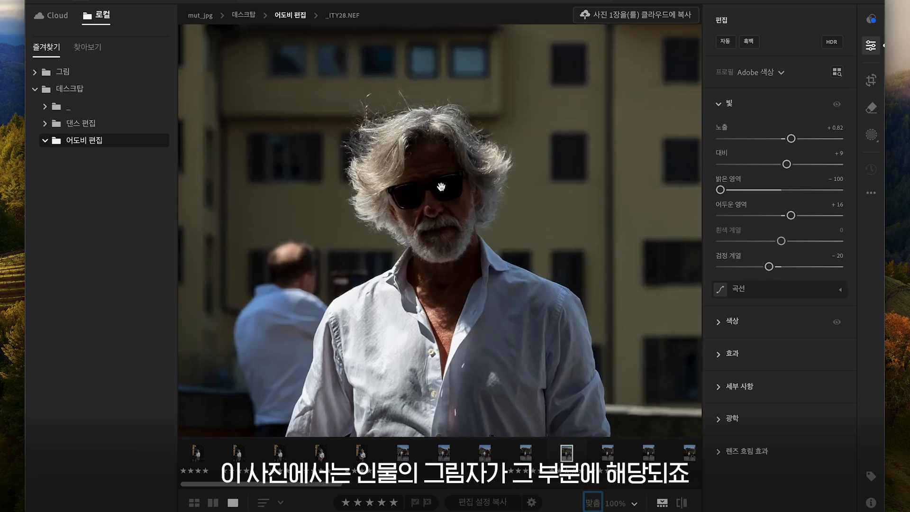
pyautogui.click(440, 186)
pyautogui.click(841, 108)
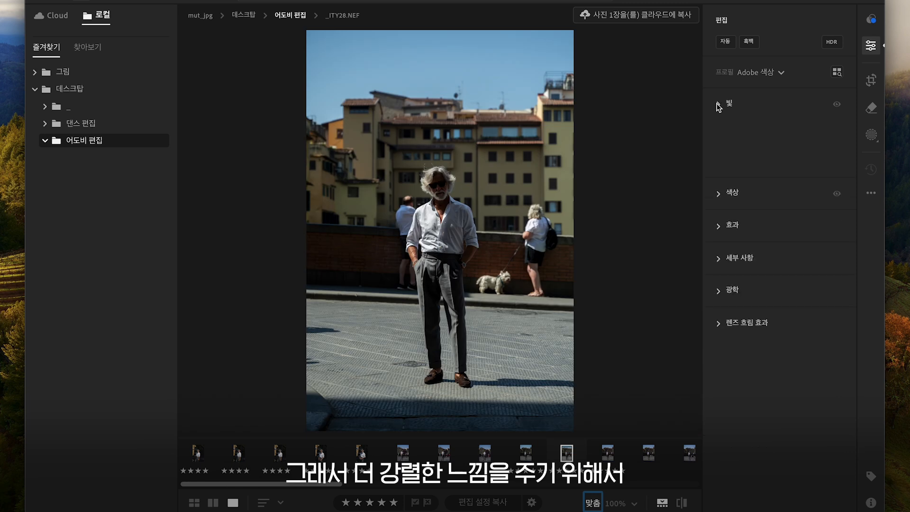
pyautogui.click(837, 105)
pyautogui.click(837, 105)
pyautogui.click(837, 105)
pyautogui.click(837, 106)
pyautogui.click(836, 106)
pyautogui.click(837, 106)
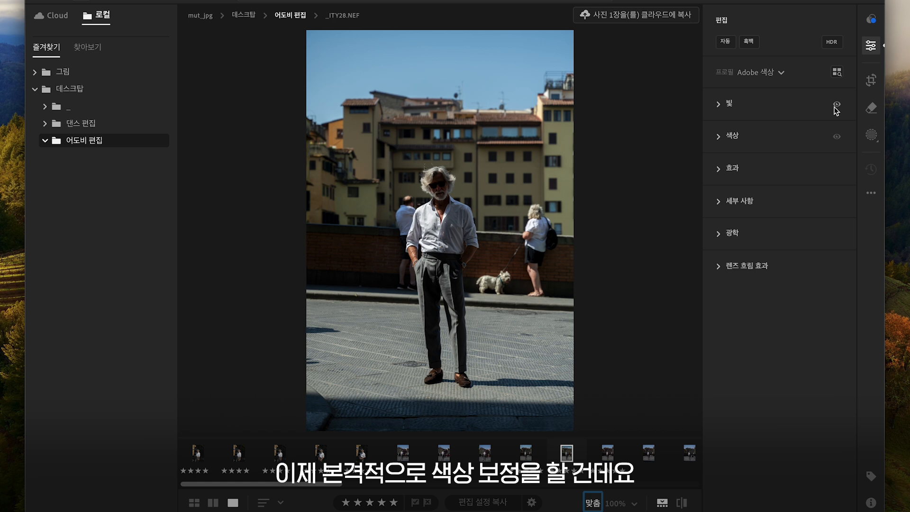
# Step: Open the Color section, set Temperature to 5,615 and Tint to +15, and toggle it to compare
pyautogui.click(718, 136)
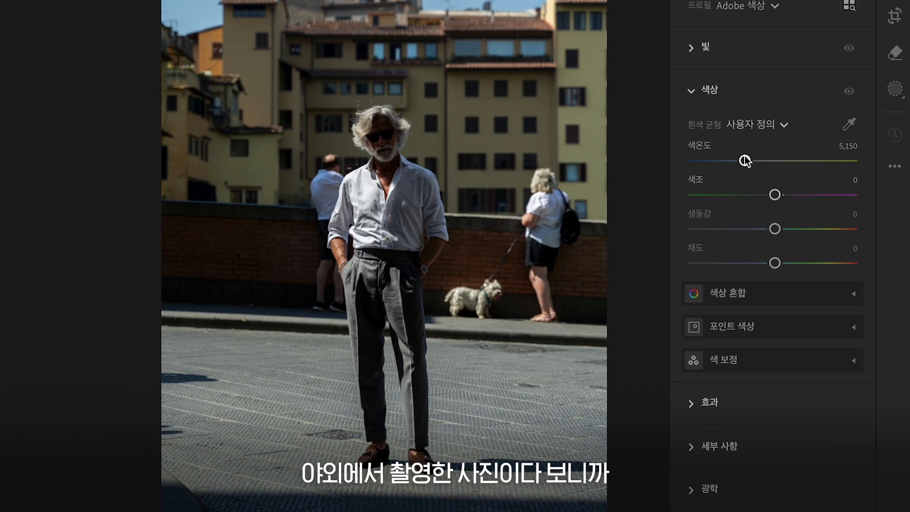
pyautogui.moveTo(745, 161); pyautogui.dragTo(753, 162)
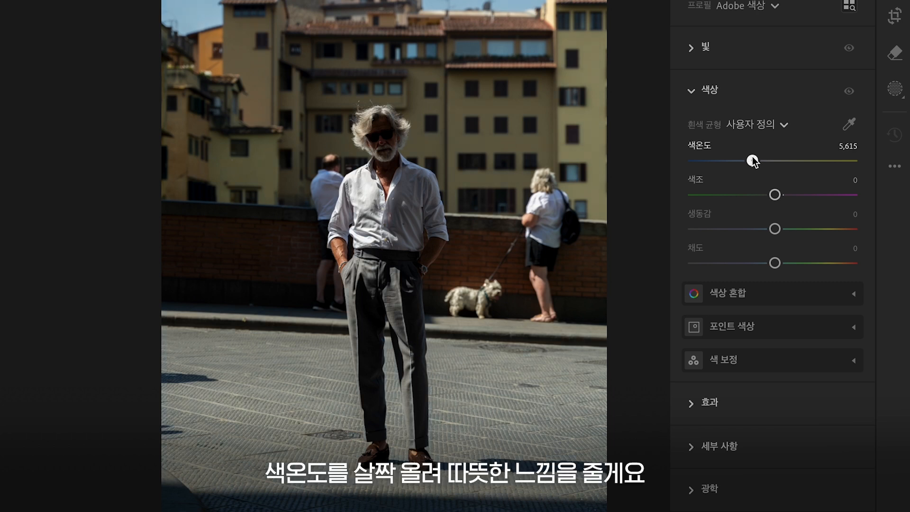
pyautogui.moveTo(775, 194); pyautogui.dragTo(783, 194)
pyautogui.click(848, 92)
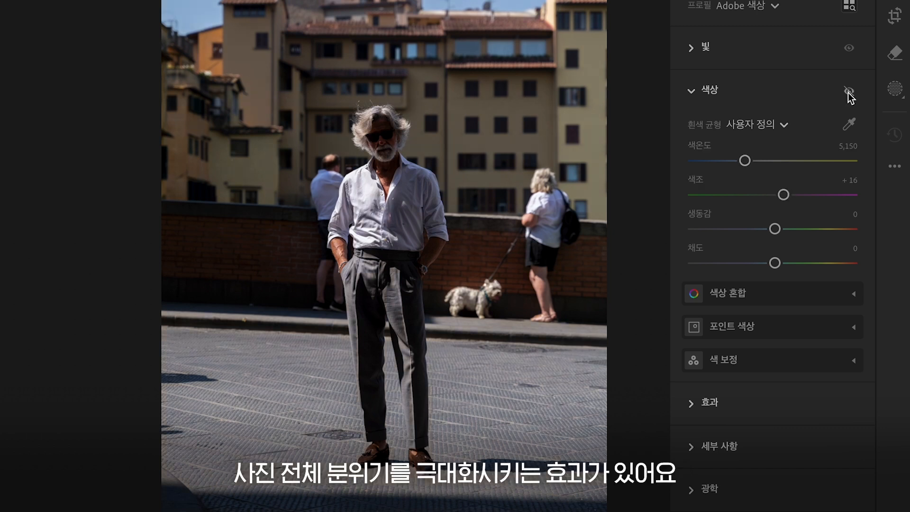
pyautogui.click(848, 92)
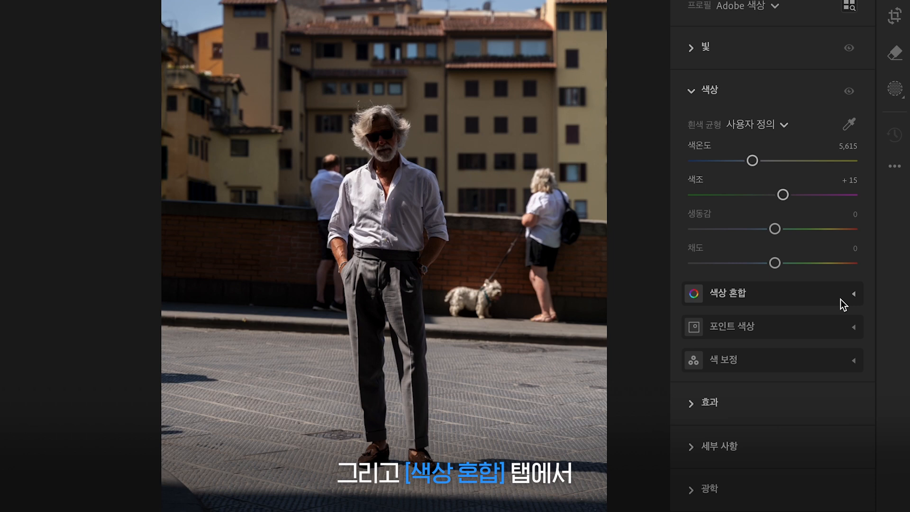
# Step: Open Color Mixer and set the Red hue to -7 and the Orange hue to +7
pyautogui.click(842, 303)
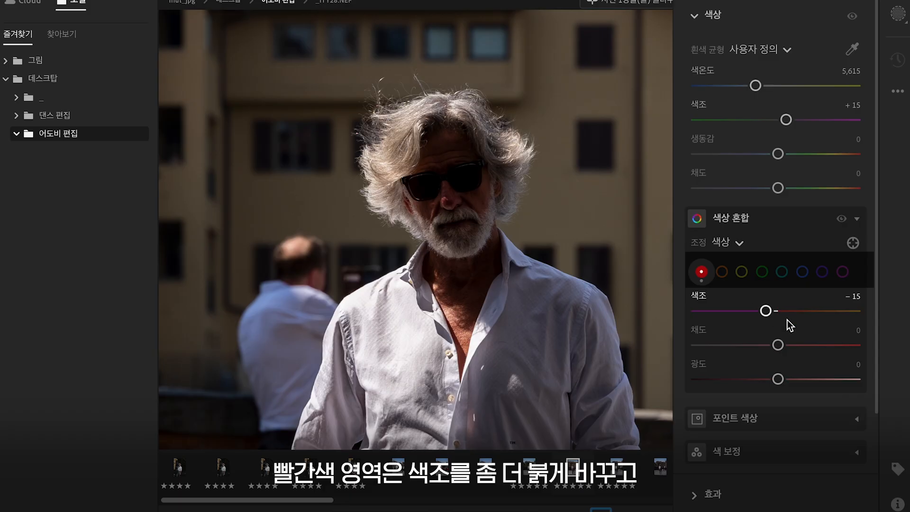
pyautogui.moveTo(789, 323); pyautogui.dragTo(772, 312)
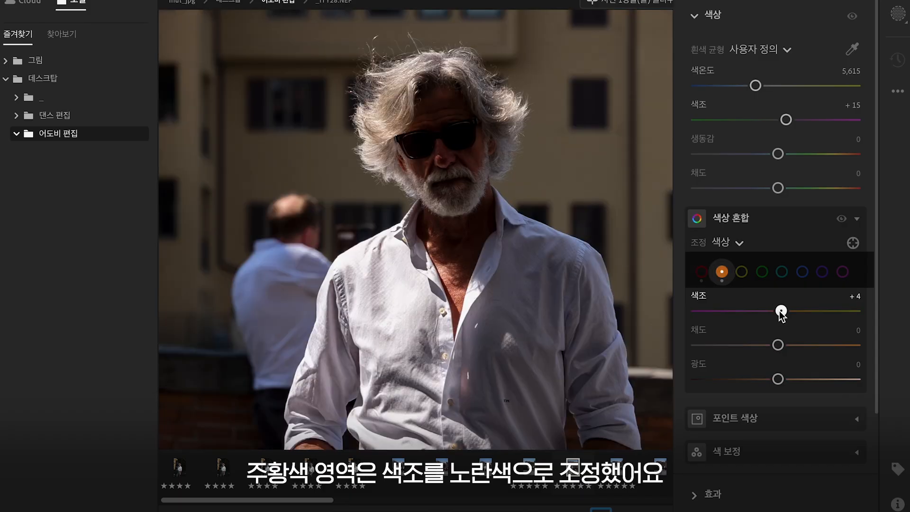
pyautogui.moveTo(782, 312); pyautogui.dragTo(784, 313)
# Step: Set the Yellow hue to -32 and saturation to +33, then toggle the Color Mixer to compare
pyautogui.moveTo(778, 313); pyautogui.dragTo(754, 312)
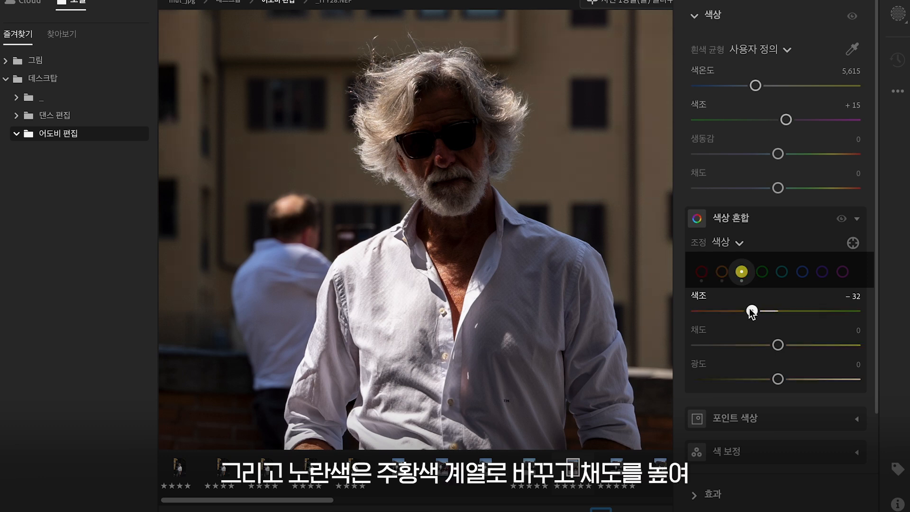
pyautogui.moveTo(778, 345); pyautogui.dragTo(797, 347)
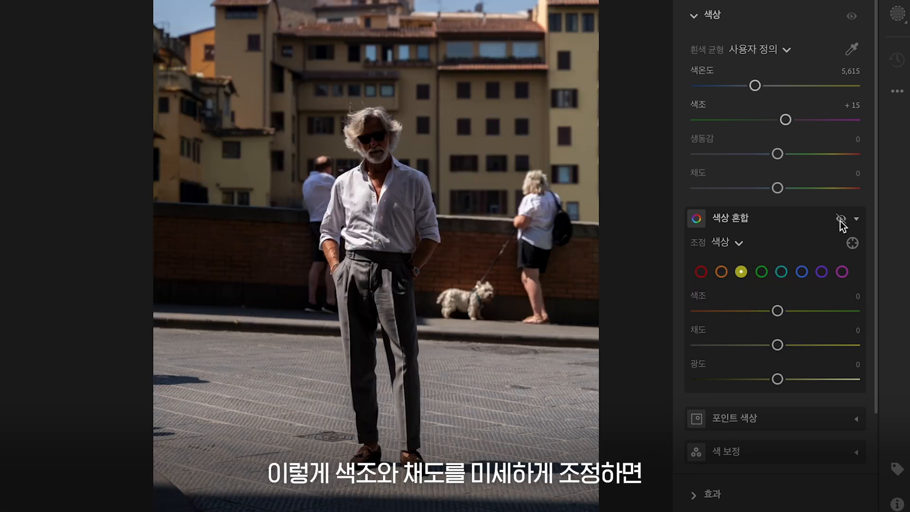
pyautogui.click(840, 219)
pyautogui.click(840, 219)
pyautogui.click(840, 220)
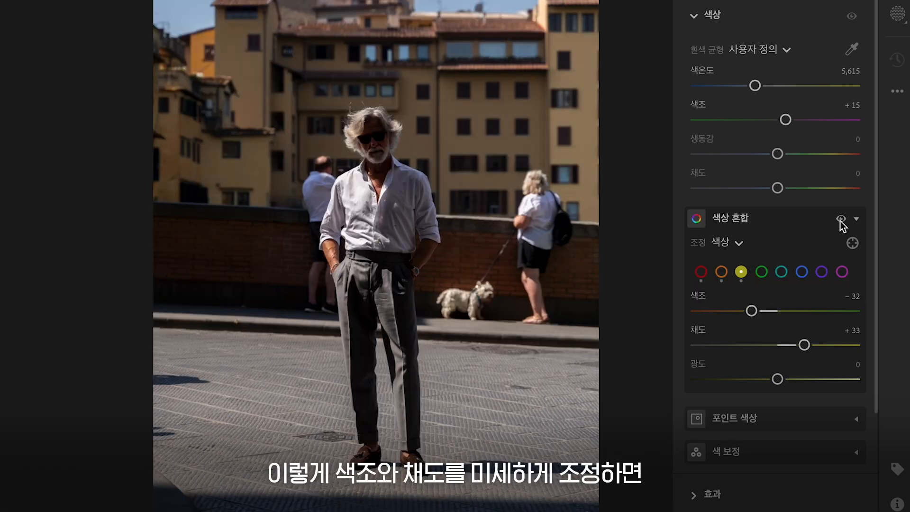
pyautogui.click(840, 221)
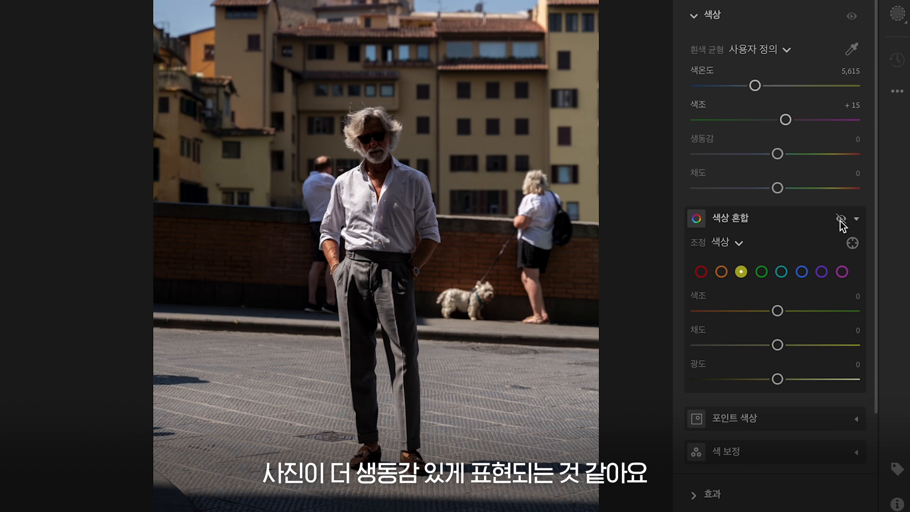
pyautogui.click(840, 221)
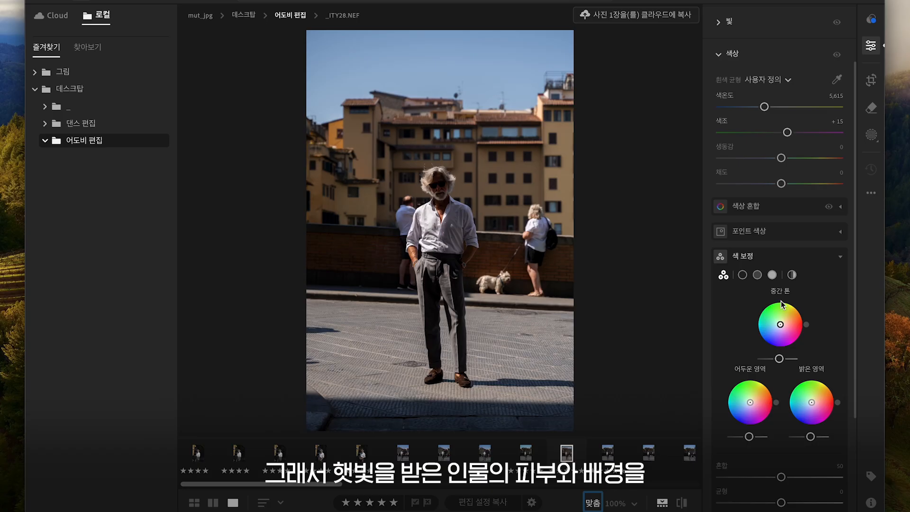
# Step: Warm the Color Grading midtones to about hue 19, saturation 21 and raise their luminance slightly
pyautogui.moveTo(781, 326); pyautogui.dragTo(785, 324)
pyautogui.moveTo(778, 358); pyautogui.dragTo(782, 359)
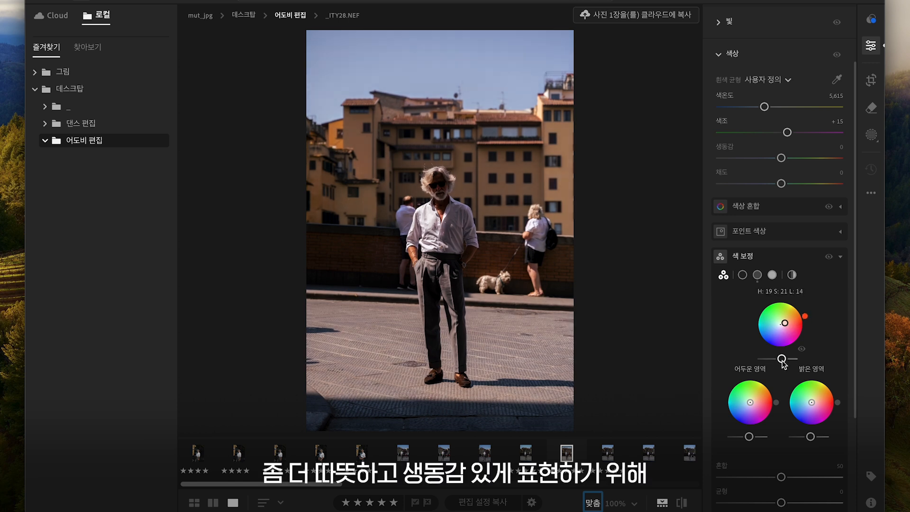
pyautogui.moveTo(805, 319); pyautogui.dragTo(802, 323)
pyautogui.moveTo(784, 359); pyautogui.dragTo(785, 358)
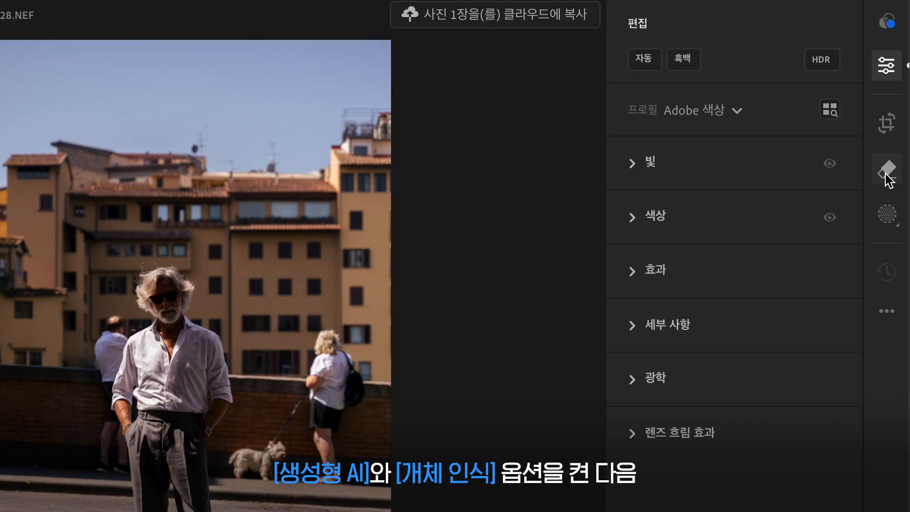
# Step: With the Remove tool set to Generative AI and Object Aware at brush size 24, erase the woman and dog
pyautogui.click(887, 171)
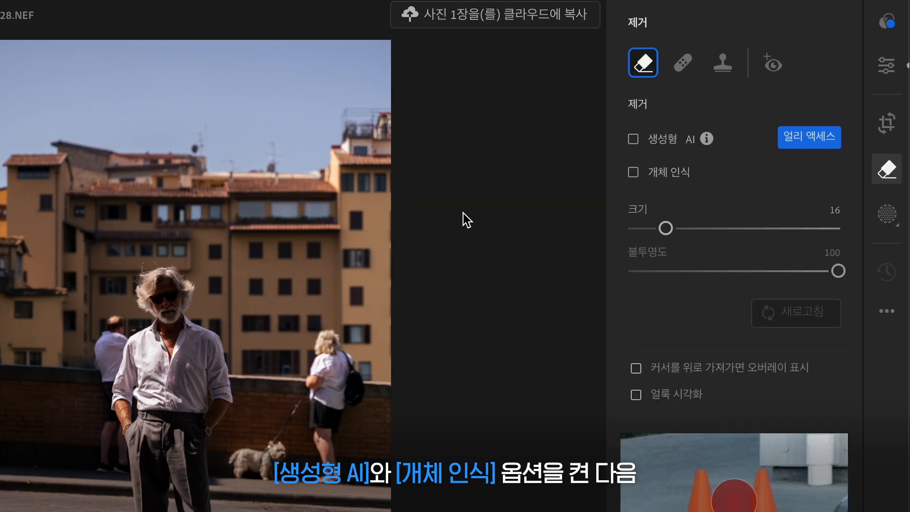
pyautogui.click(633, 138)
pyautogui.click(633, 171)
pyautogui.scroll(2, 324, 341)
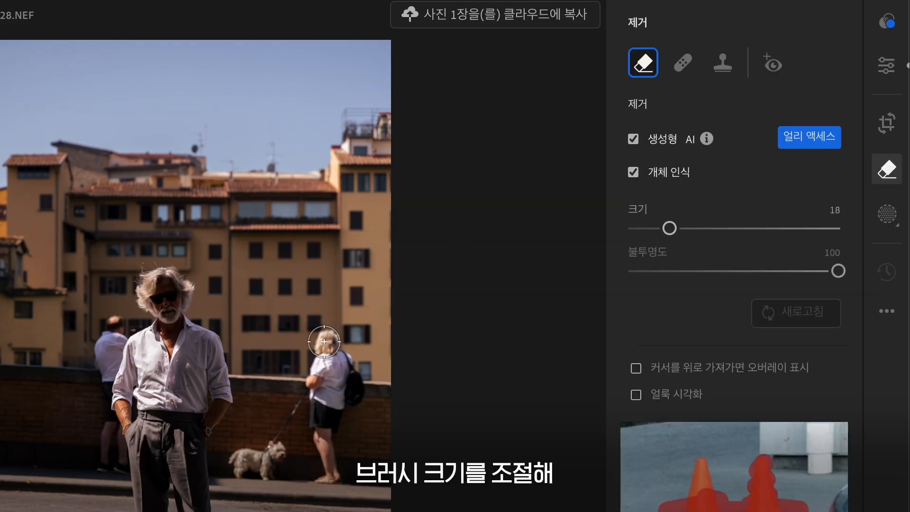
pyautogui.scroll(7, 324, 341)
pyautogui.moveTo(536, 213)
pyautogui.mouseDown()
pyautogui.moveTo(535, 280)
pyautogui.moveTo(492, 280)
pyautogui.mouseUp()
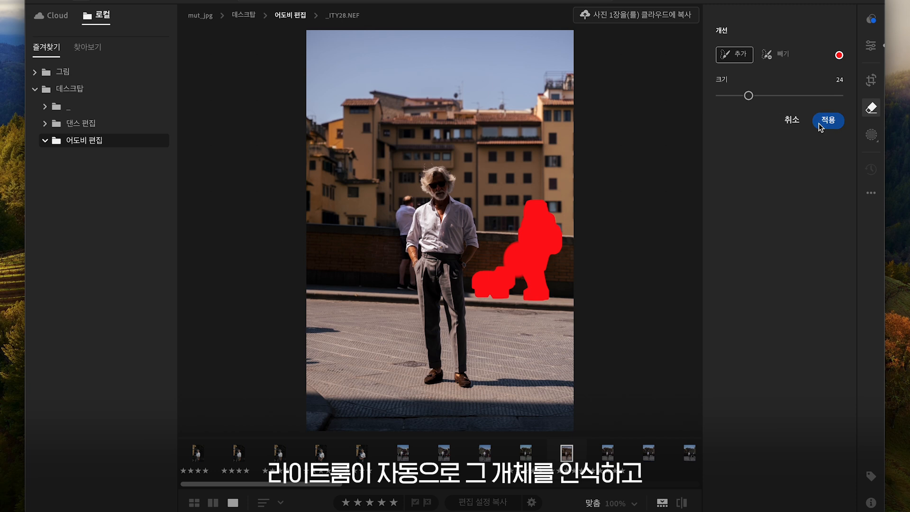
pyautogui.click(818, 123)
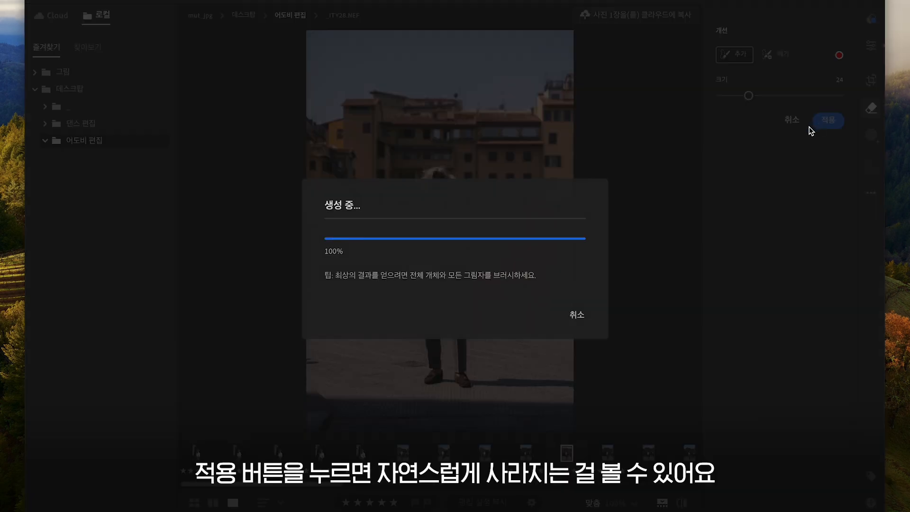
# Step: Brush over the man behind the subject at size 10 and subtract the area overlapping the subject
pyautogui.moveTo(411, 164)
pyautogui.mouseDown()
pyautogui.moveTo(403, 207)
pyautogui.moveTo(410, 209)
pyautogui.moveTo(398, 221)
pyautogui.moveTo(387, 279)
pyautogui.moveTo(396, 269)
pyautogui.mouseUp()
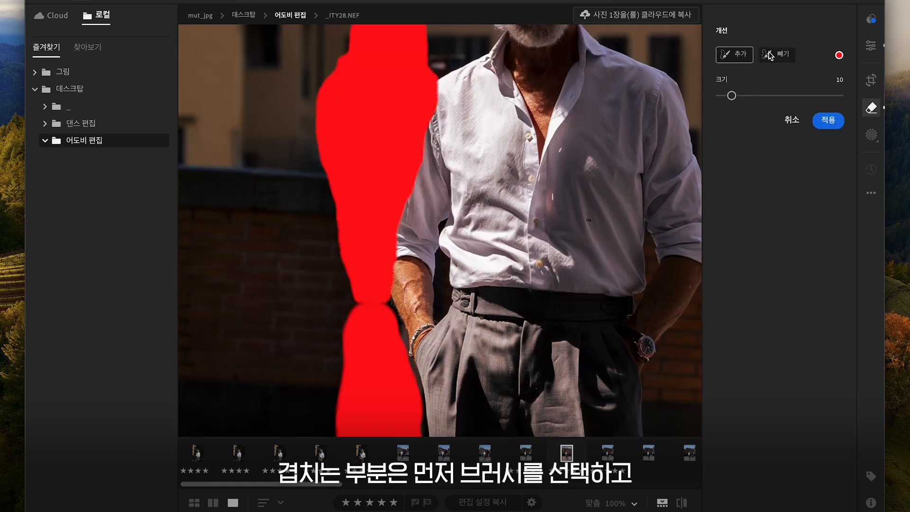
pyautogui.click(770, 56)
pyautogui.moveTo(435, 90)
pyautogui.mouseDown()
pyautogui.moveTo(398, 260)
pyautogui.moveTo(402, 288)
pyautogui.moveTo(393, 272)
pyautogui.mouseUp()
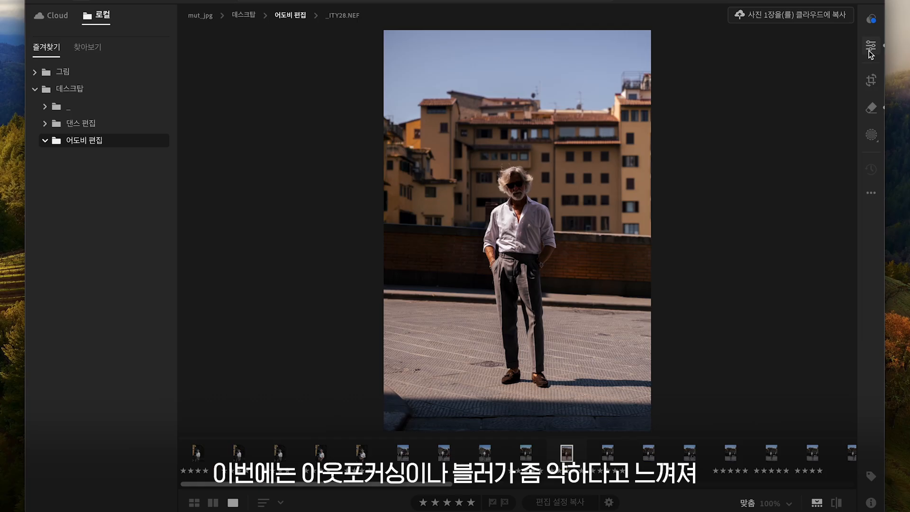
# Step: Open the edit panel, enable Lens Blur and set its blur amount to 26
pyautogui.click(871, 47)
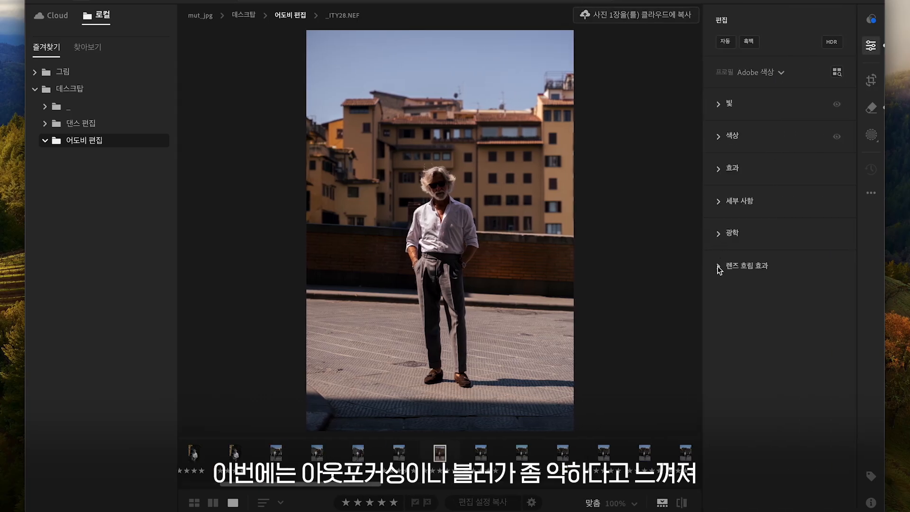
pyautogui.click(718, 266)
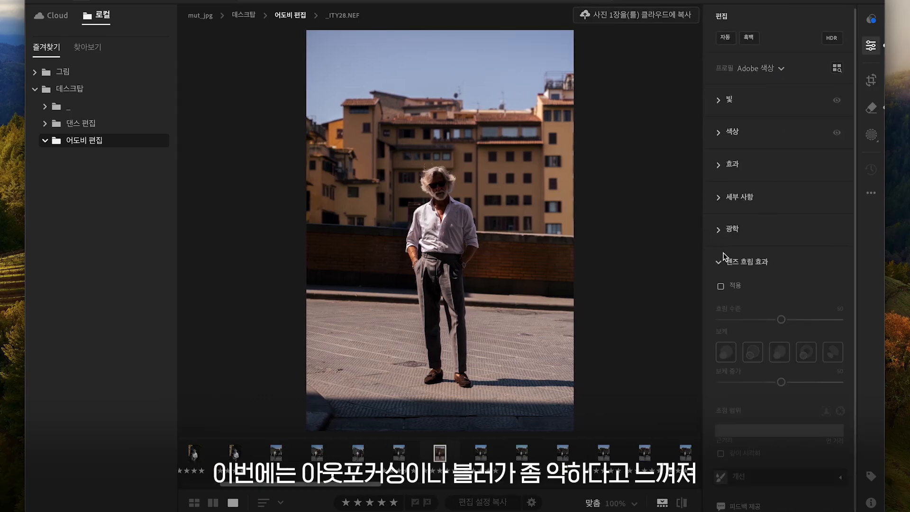
pyautogui.click(721, 286)
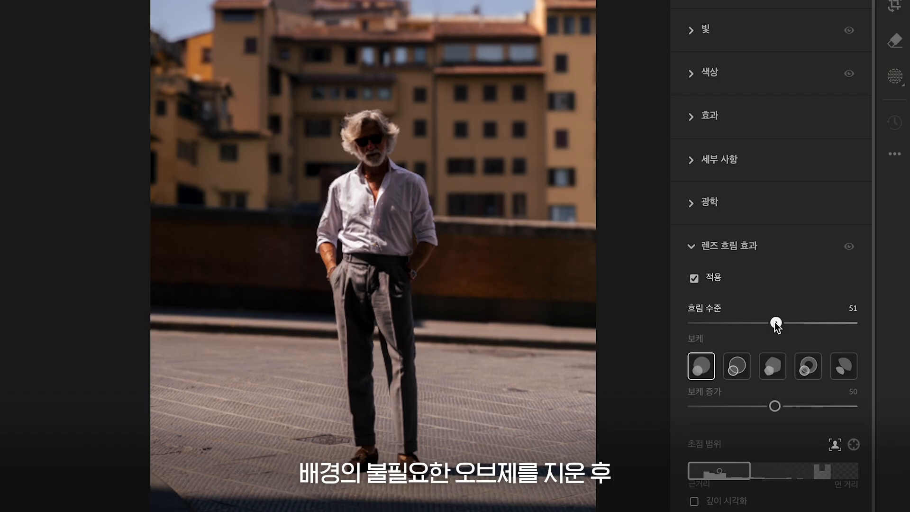
pyautogui.moveTo(781, 320); pyautogui.dragTo(741, 324)
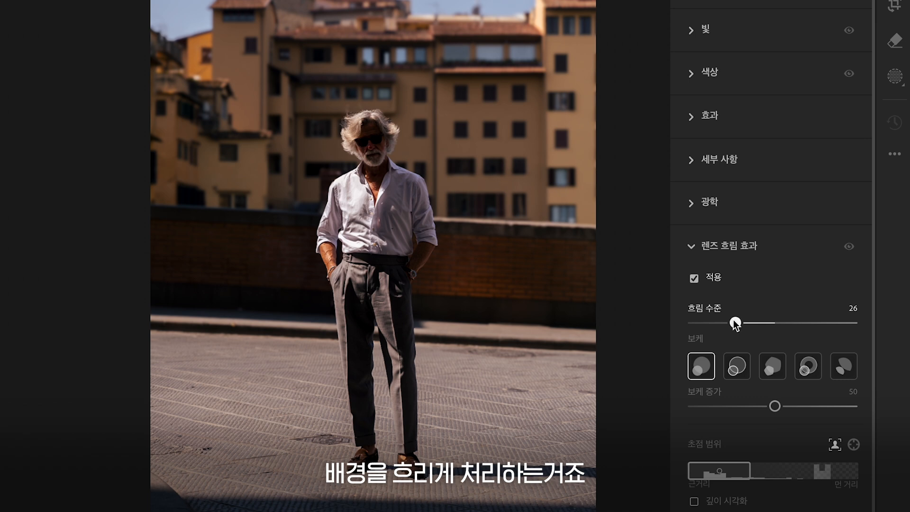
# Step: Lower the Lens Blur bokeh boost slightly and toggle the effect's visibility to compare before and after
pyautogui.moveTo(777, 407); pyautogui.dragTo(748, 407)
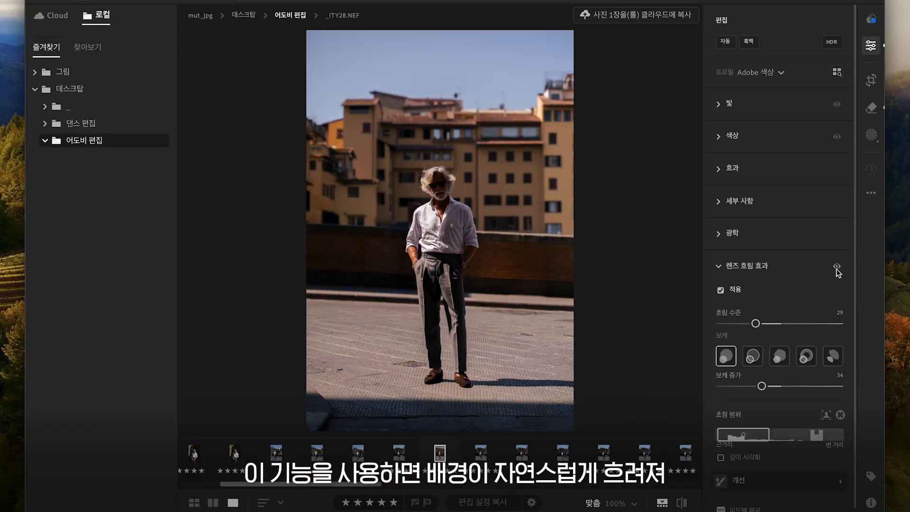
pyautogui.click(837, 268)
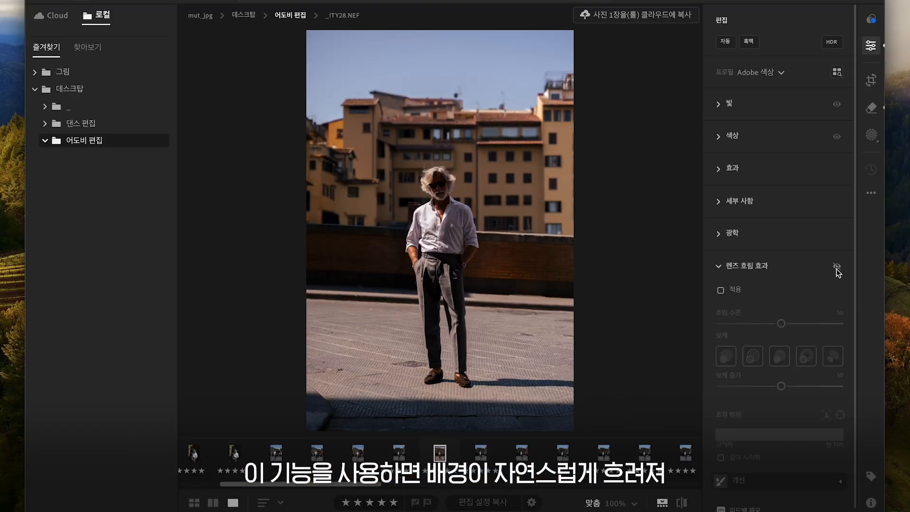
pyautogui.click(719, 266)
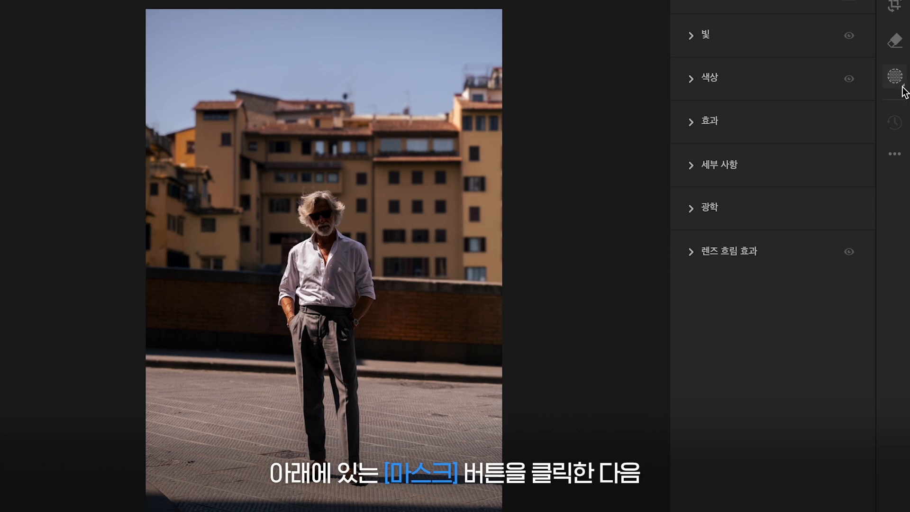
# Step: Add a radial gradient mask over the sunlit upper-left corner, increasing its feather and raising its exposure
pyautogui.click(898, 80)
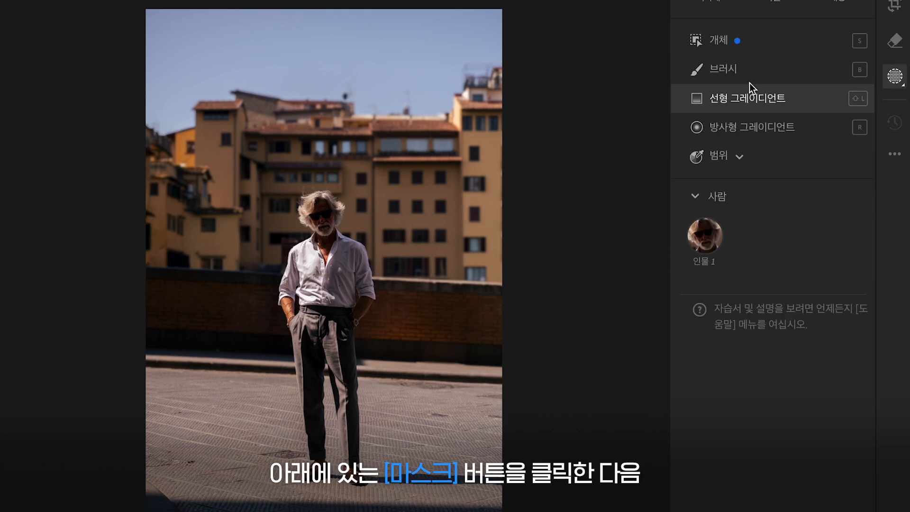
pyautogui.click(696, 129)
pyautogui.moveTo(157, 42); pyautogui.dragTo(300, 215)
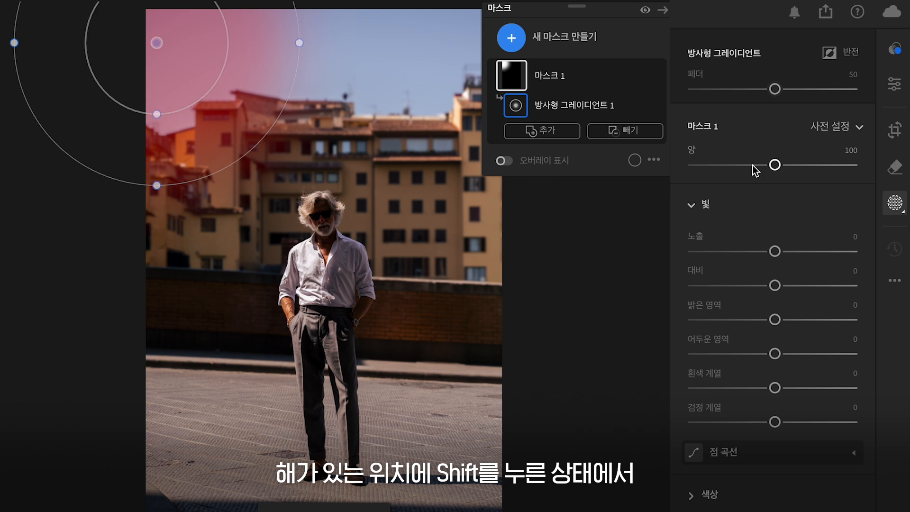
pyautogui.moveTo(775, 89); pyautogui.dragTo(802, 97)
pyautogui.moveTo(775, 252); pyautogui.dragTo(802, 252)
pyautogui.moveTo(147, 274); pyautogui.dragTo(162, 302)
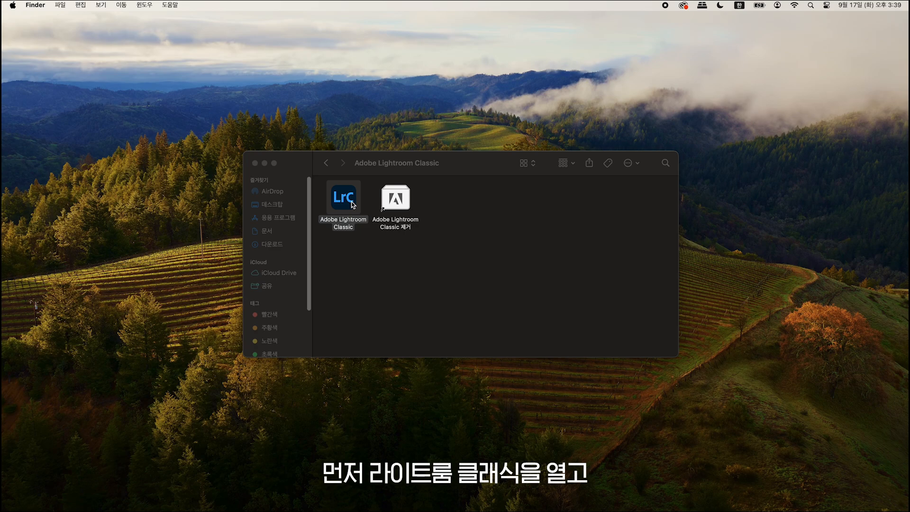
# Step: Launch Lightroom Classic and brighten the photo to exposure +1.60 with contrast at -50
pyautogui.doubleClick(353, 205)
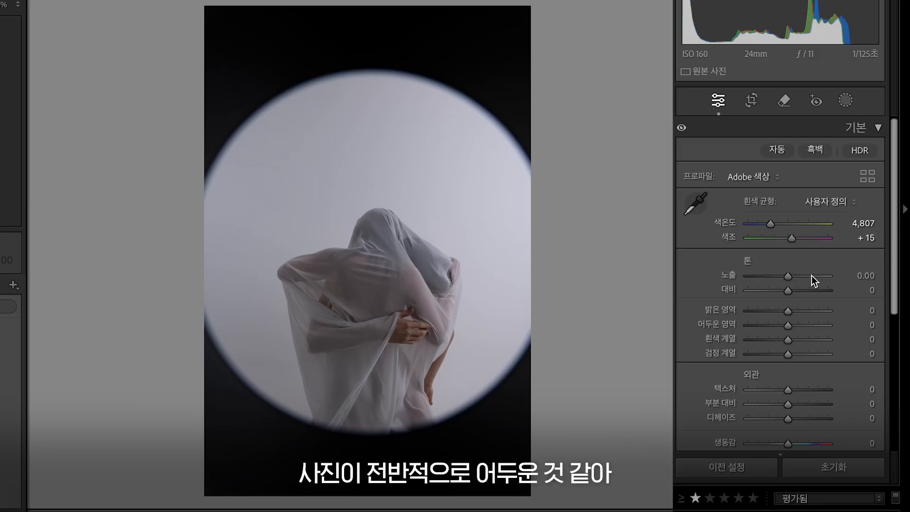
pyautogui.moveTo(789, 278); pyautogui.dragTo(764, 292)
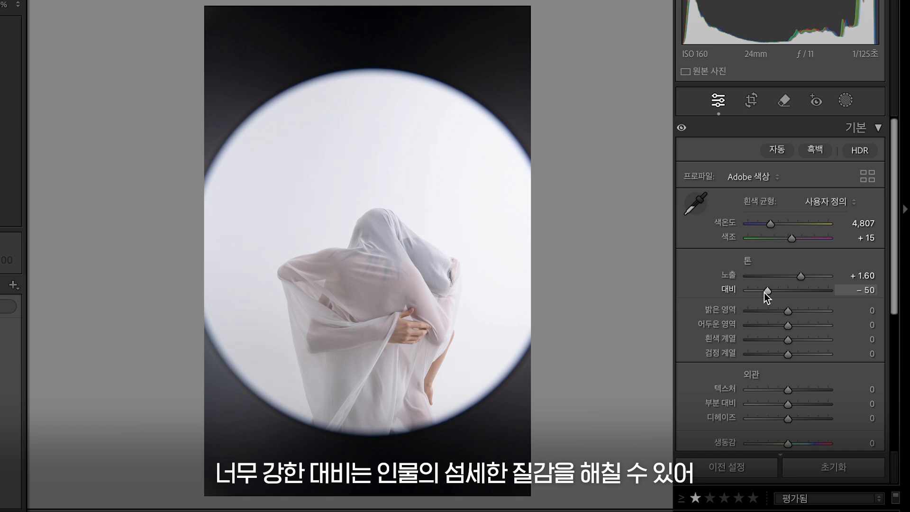
# Step: Set contrast to -58, highlights to +27, shadows to +53, blacks to -68 and vibrance to -39
pyautogui.moveTo(764, 292); pyautogui.dragTo(803, 326)
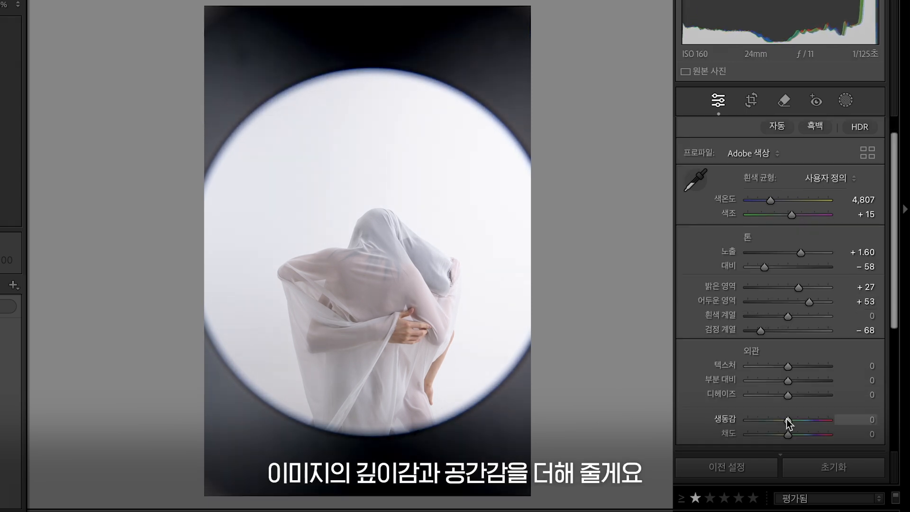
pyautogui.moveTo(787, 419); pyautogui.dragTo(772, 417)
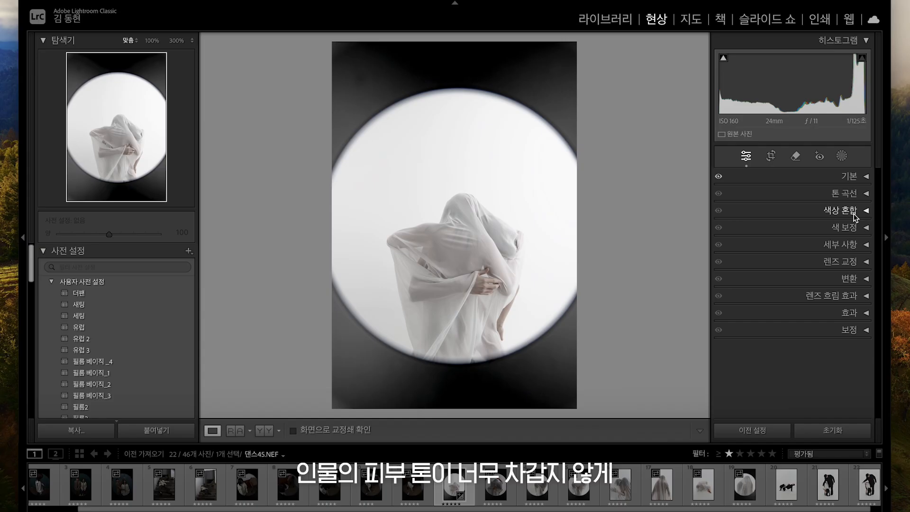
# Step: Raise the red saturation in the Color Mixer and tint the Color Grading midtones blue to hue 230, saturation 34
pyautogui.click(854, 214)
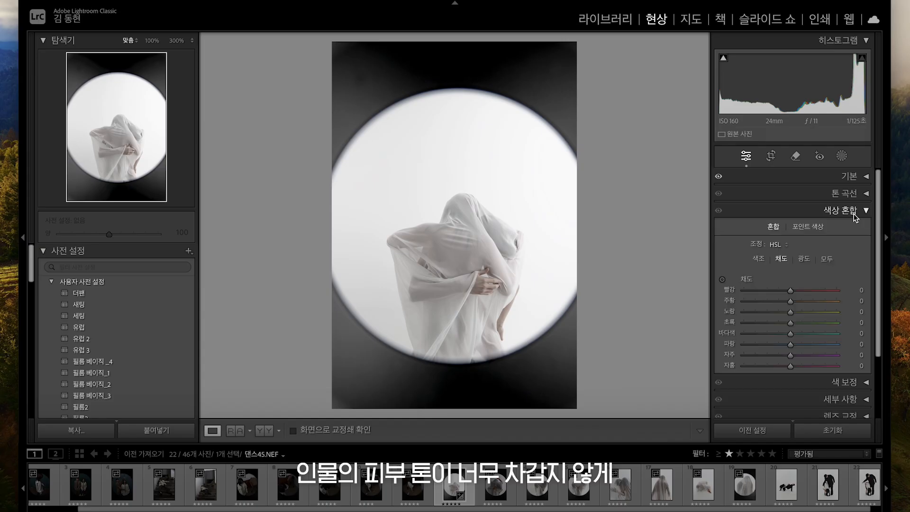
pyautogui.moveTo(790, 291); pyautogui.dragTo(824, 283)
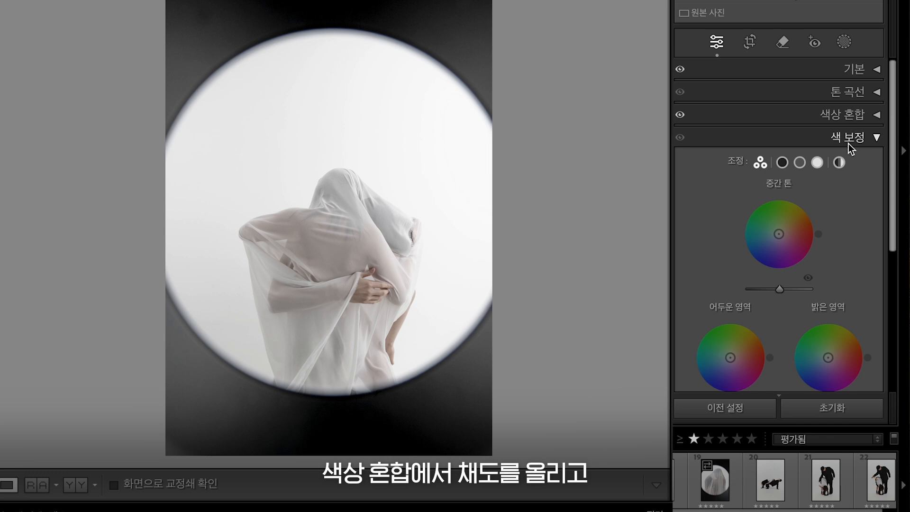
pyautogui.moveTo(779, 234); pyautogui.dragTo(772, 242)
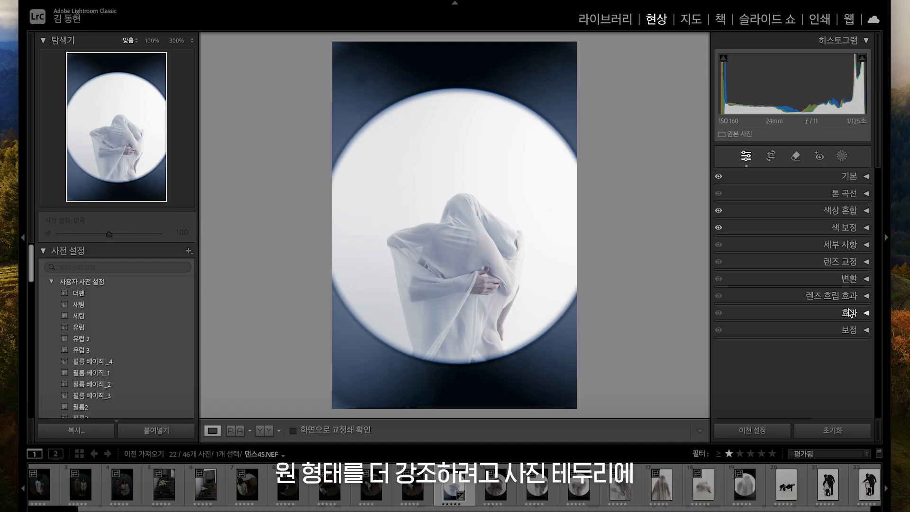
# Step: Add a bright post-crop vignette by raising the vignette amount in the Effects panel
pyautogui.click(850, 313)
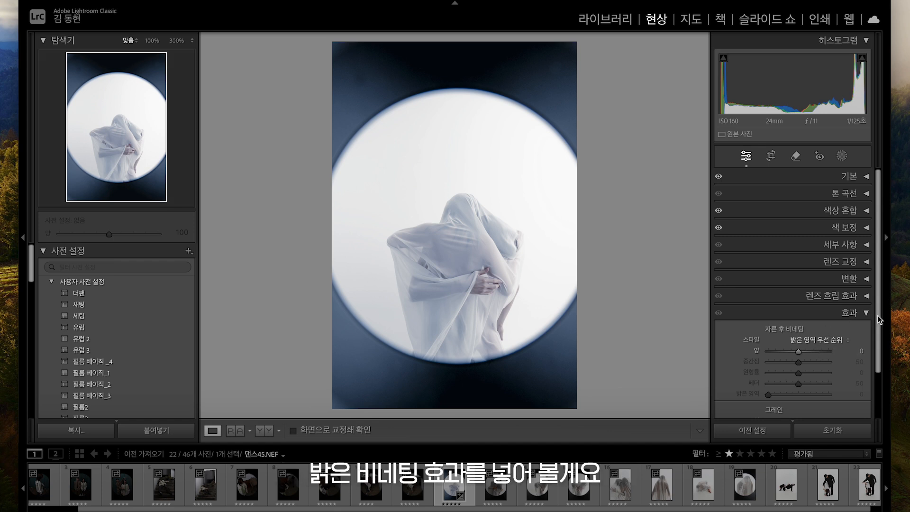
pyautogui.scroll(-2, 875, 328)
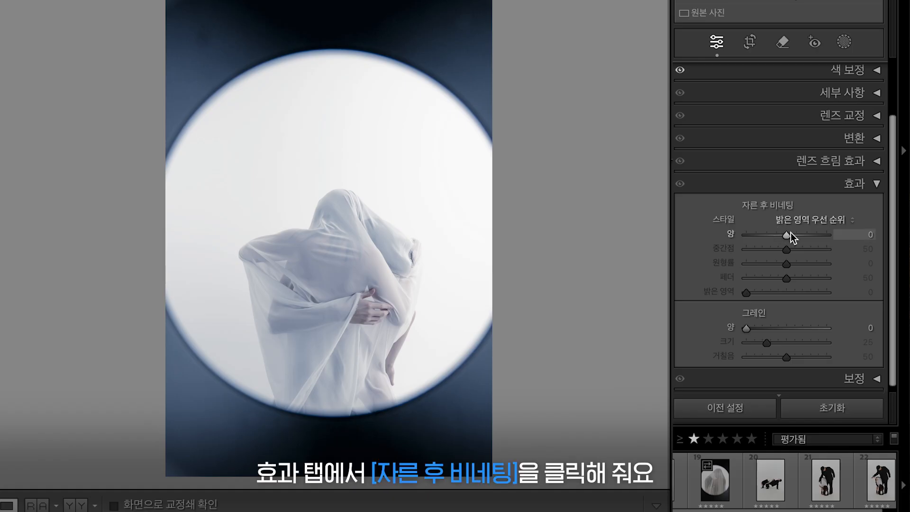
pyautogui.moveTo(787, 232); pyautogui.dragTo(795, 235)
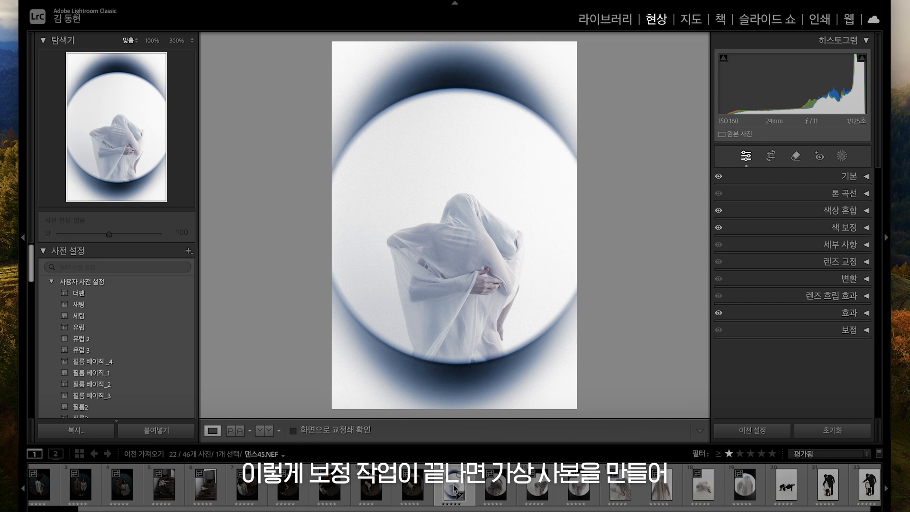
# Step: Create a virtual copy of the edited photo
pyautogui.rightClick(454, 485)
pyautogui.click(505, 393)
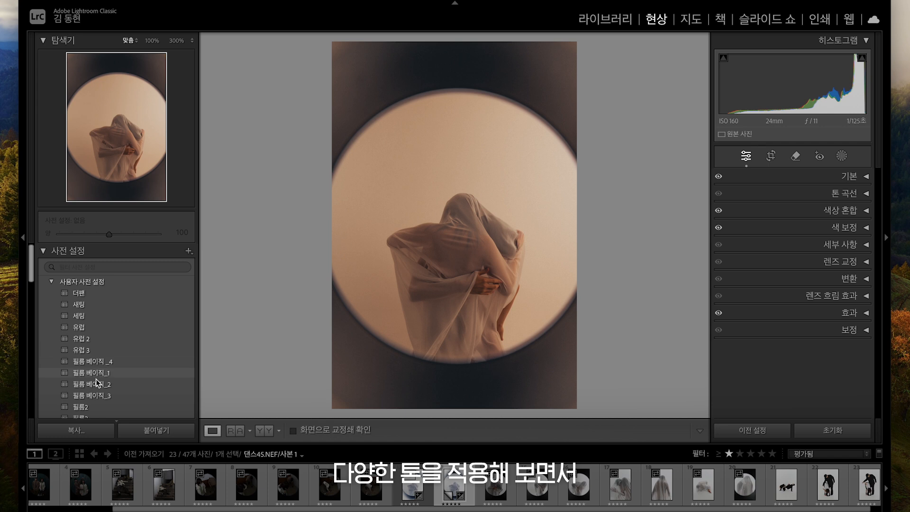
pyautogui.scroll(-2, 101, 375)
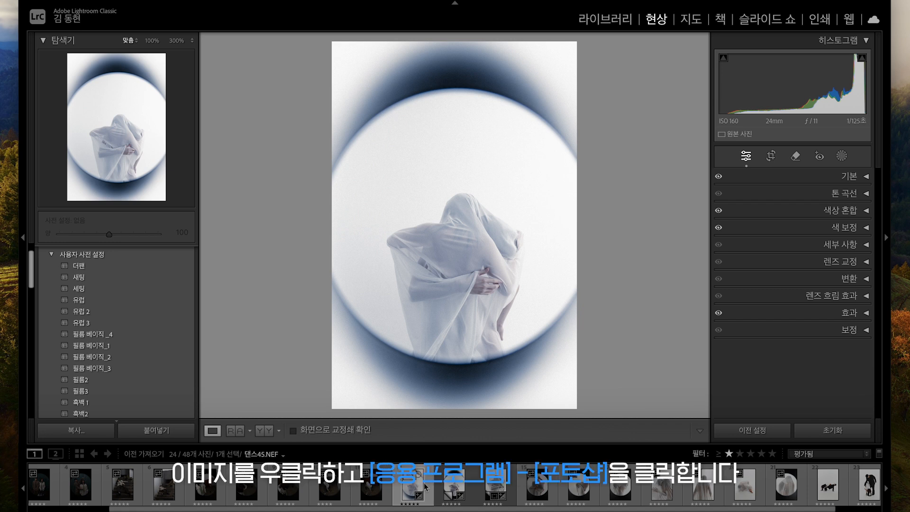
# Step: Open the photo for editing in Adobe Photoshop 2024
pyautogui.rightClick(425, 486)
pyautogui.moveTo(545, 250)
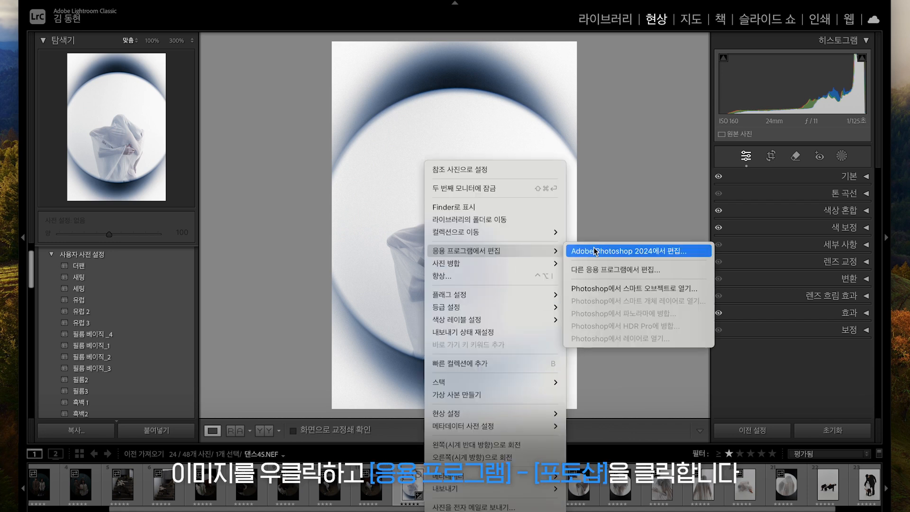
pyautogui.click(595, 251)
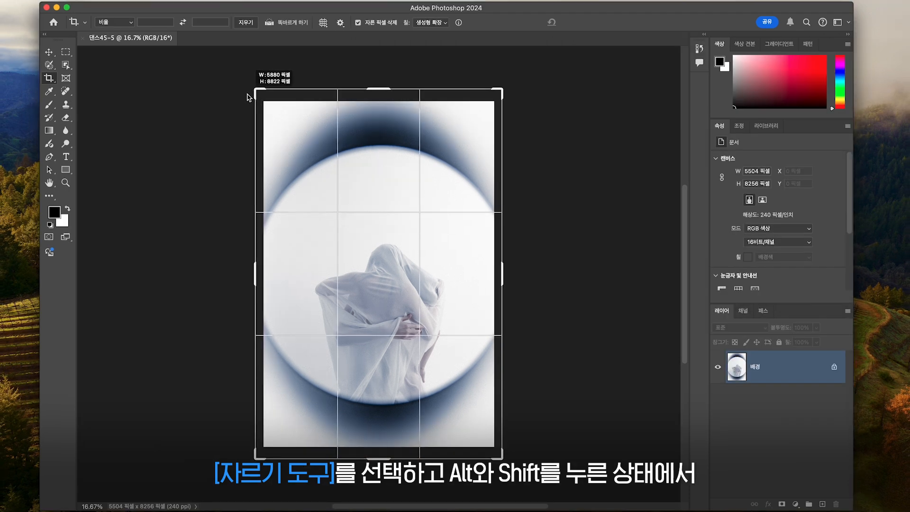
# Step: Extend the canvas with the Crop tool and fill the new area using Generative Expand
pyautogui.moveTo(254, 89); pyautogui.dragTo(225, 81)
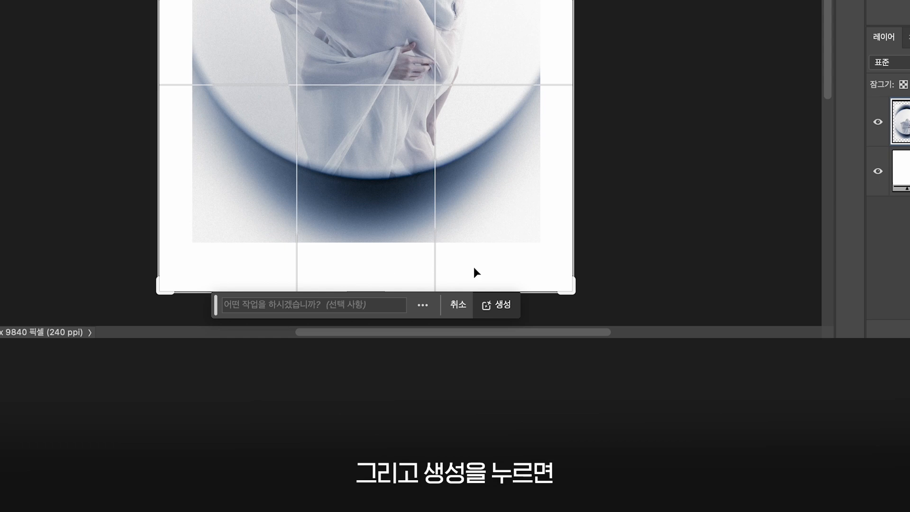
pyautogui.click(503, 304)
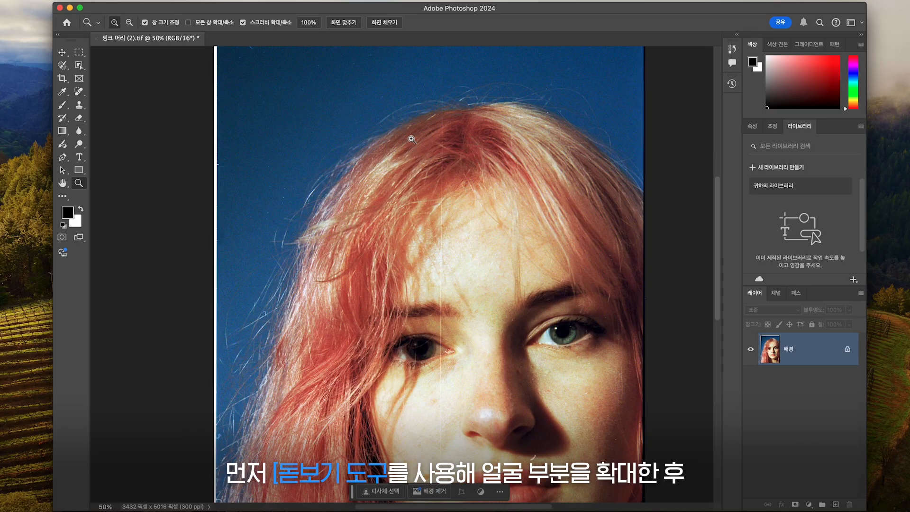
# Step: Zoom into the top of the head and heal the dust spots in the blue background with the Spot Healing Brush
pyautogui.click(379, 115)
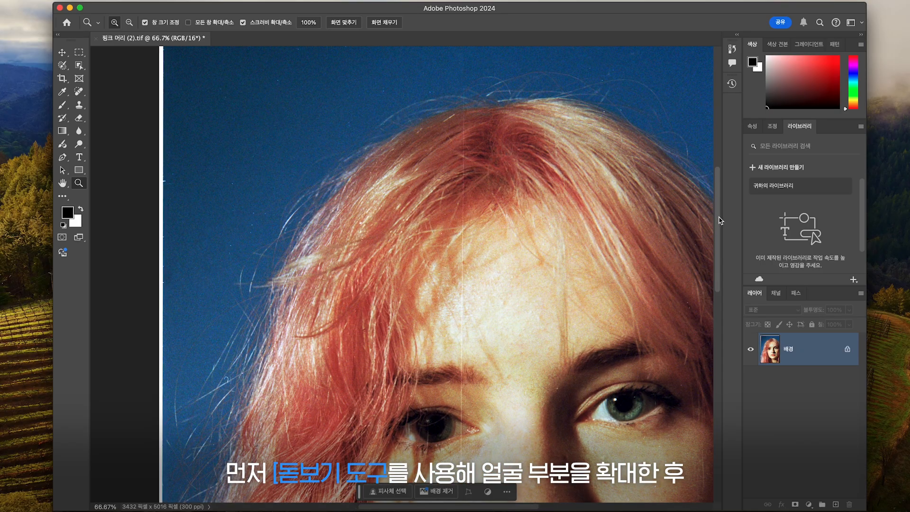
pyautogui.scroll(5, 720, 220)
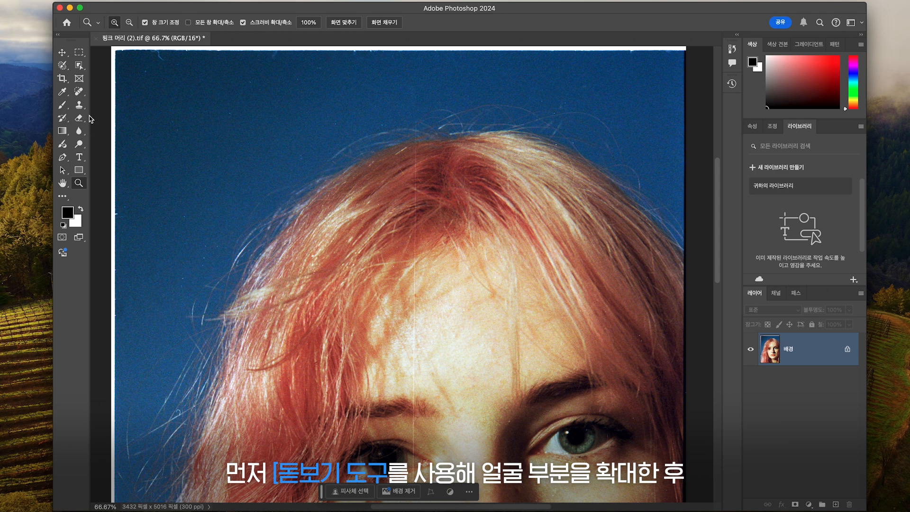
pyautogui.click(78, 91)
pyautogui.moveTo(158, 57); pyautogui.dragTo(164, 57)
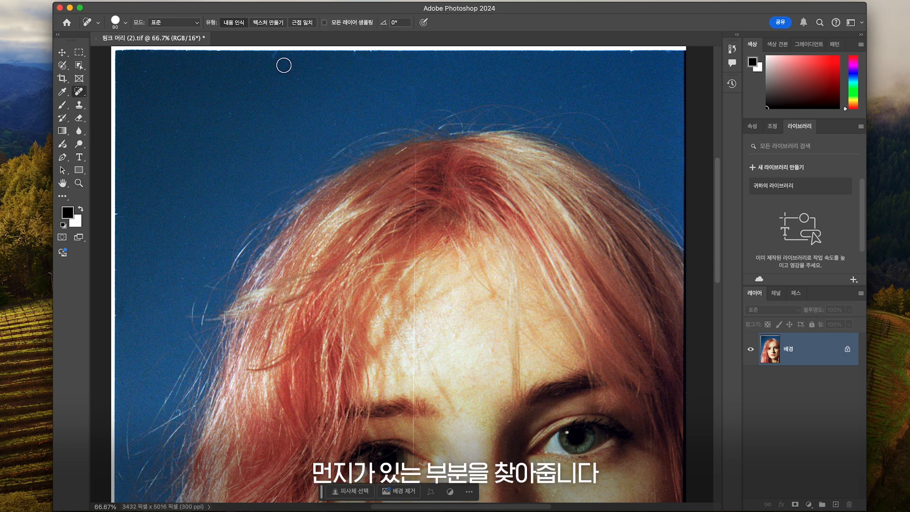
pyautogui.click(277, 61)
pyautogui.click(244, 77)
pyautogui.click(225, 114)
pyautogui.click(335, 117)
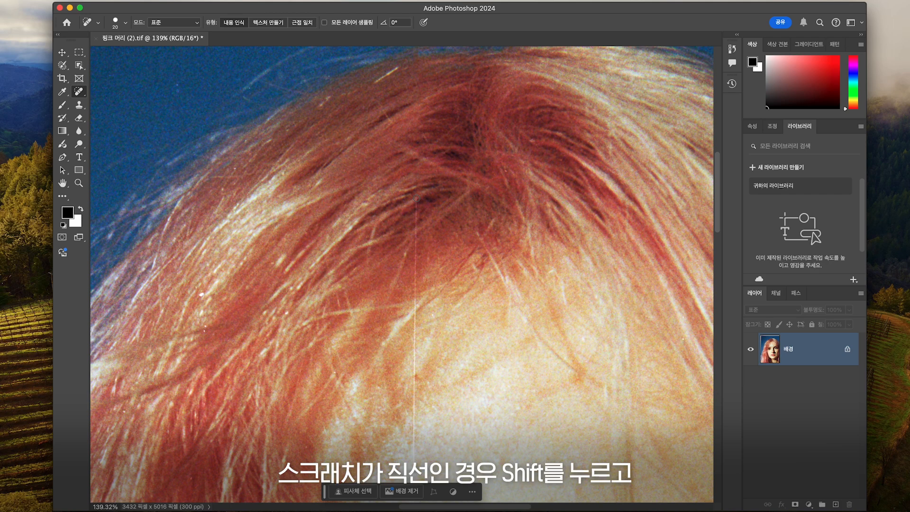
# Step: Remove the vertical scratch running down the forehead with straight Spot Healing Brush strokes
pyautogui.moveTo(416, 194); pyautogui.dragTo(415, 330)
pyautogui.scroll(-5, 430, 294)
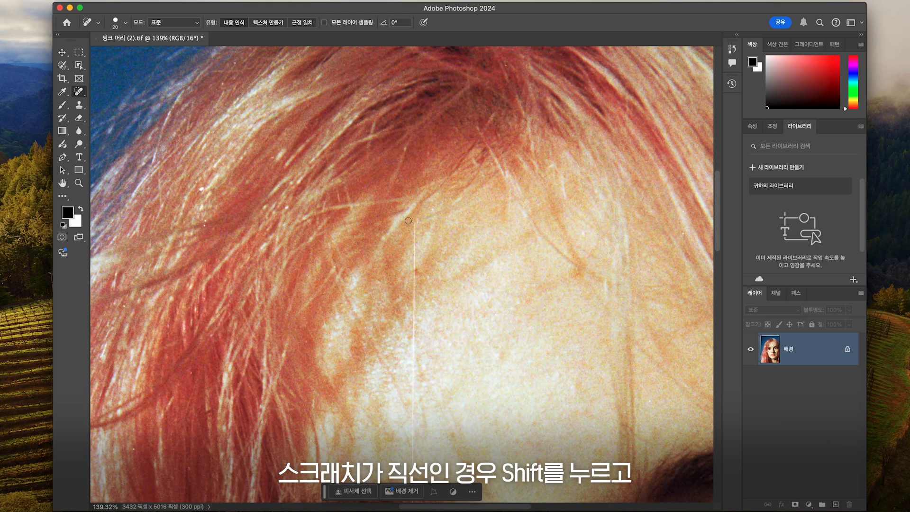
pyautogui.moveTo(415, 222); pyautogui.dragTo(415, 350)
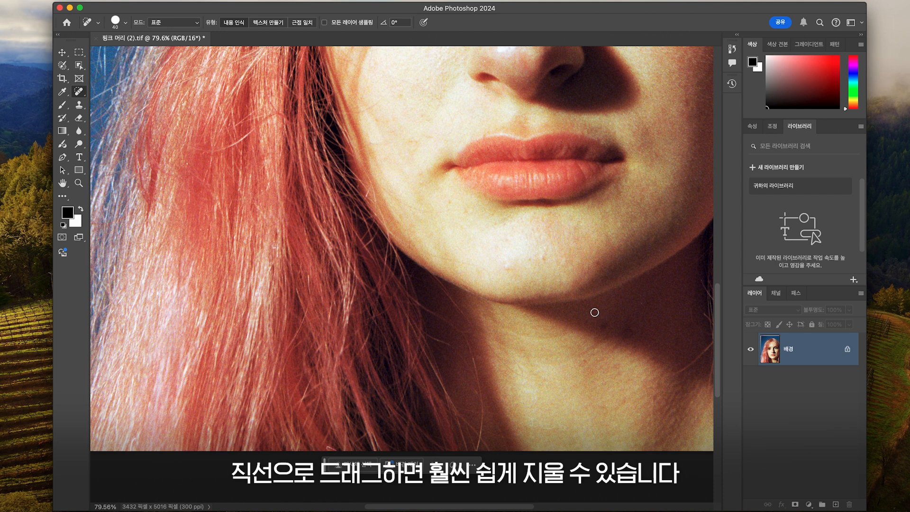
pyautogui.scroll(-2, 468, 261)
pyautogui.scroll(5, 462, 266)
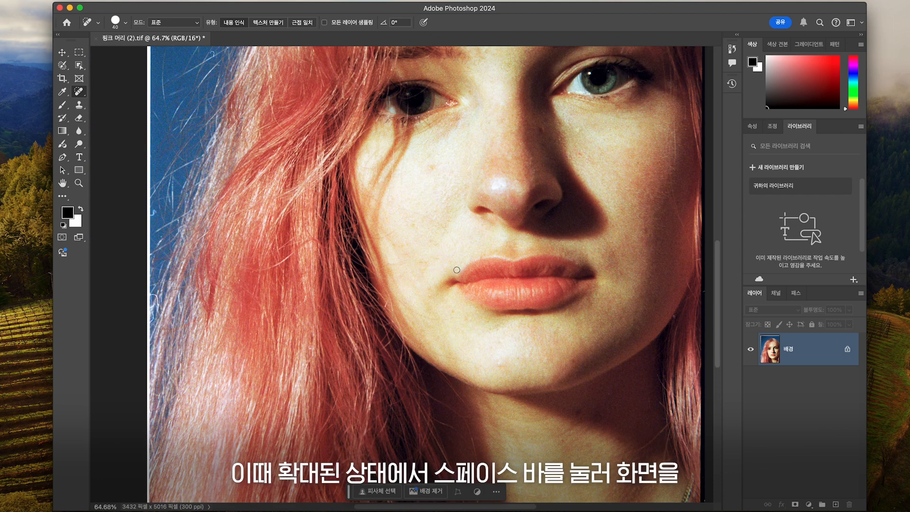
pyautogui.scroll(-1, 428, 277)
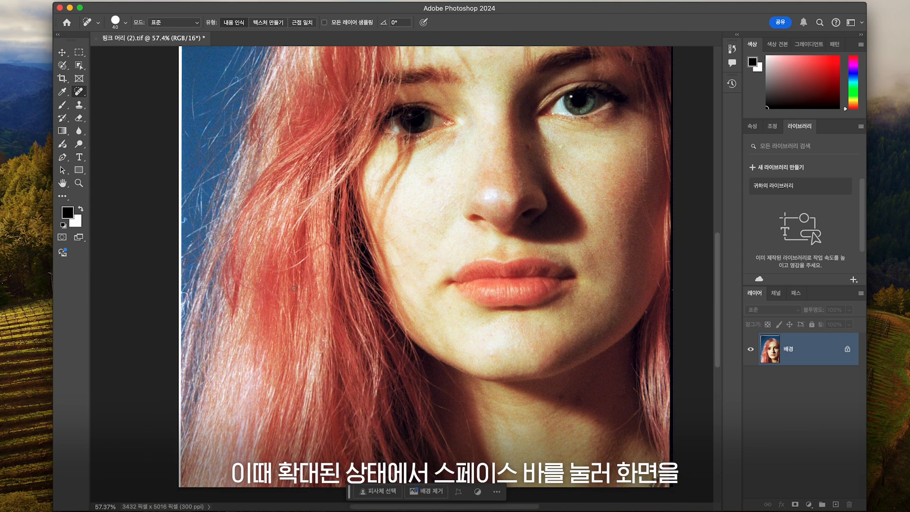
pyautogui.scroll(-1, 327, 277)
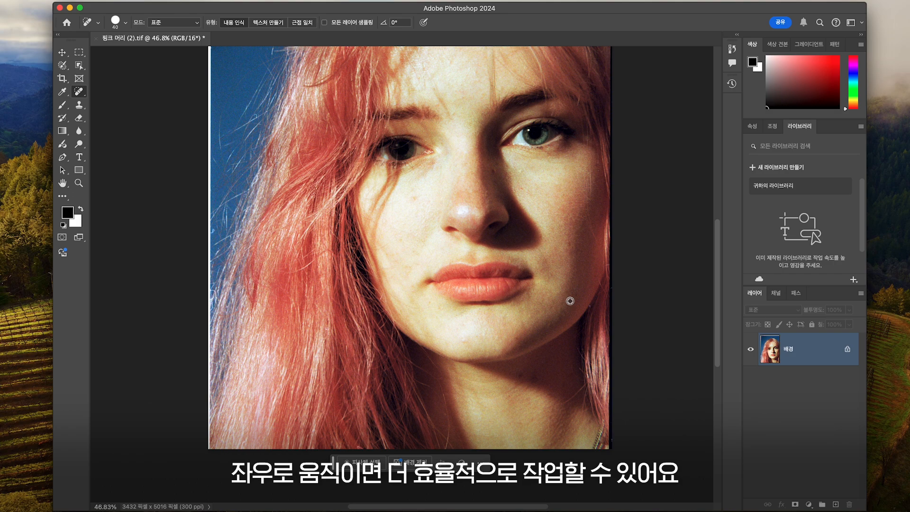
pyautogui.scroll(2, 552, 276)
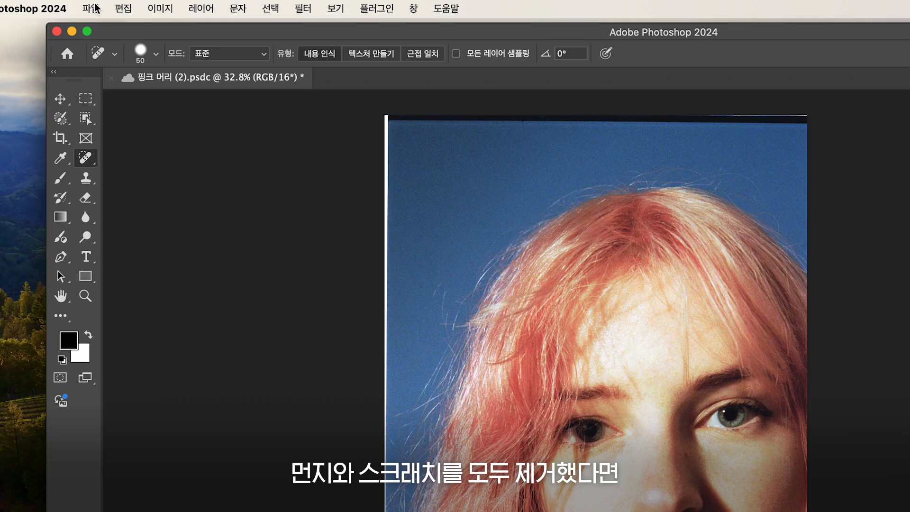
# Step: Save the document as a new cloud version named 먼지,스크레치 제거
pyautogui.click(93, 8)
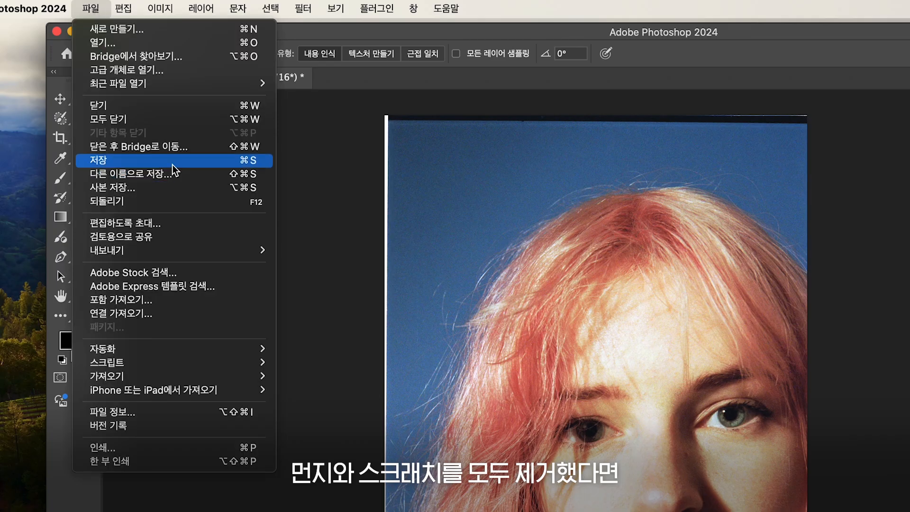
pyautogui.click(172, 164)
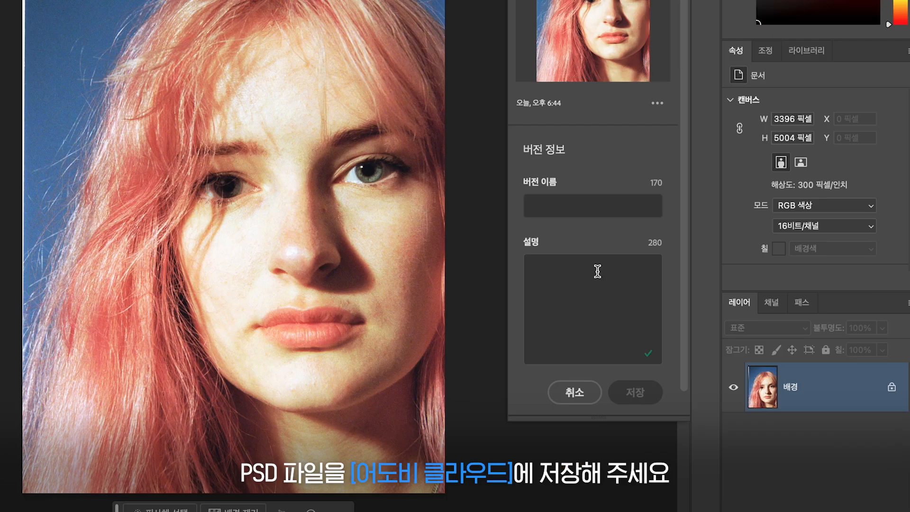
pyautogui.click(593, 207)
pyautogui.write('ㅁ')
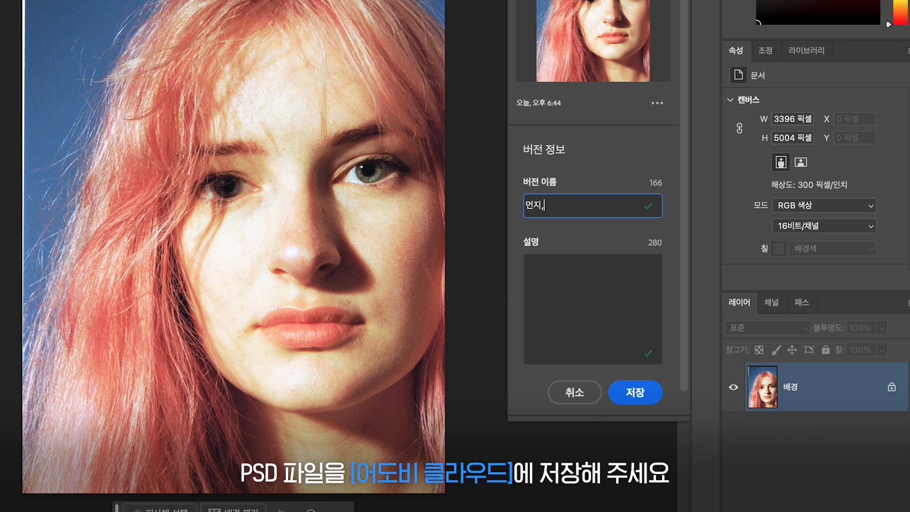
pyautogui.write('지,스크레치 제거')
pyautogui.click(634, 392)
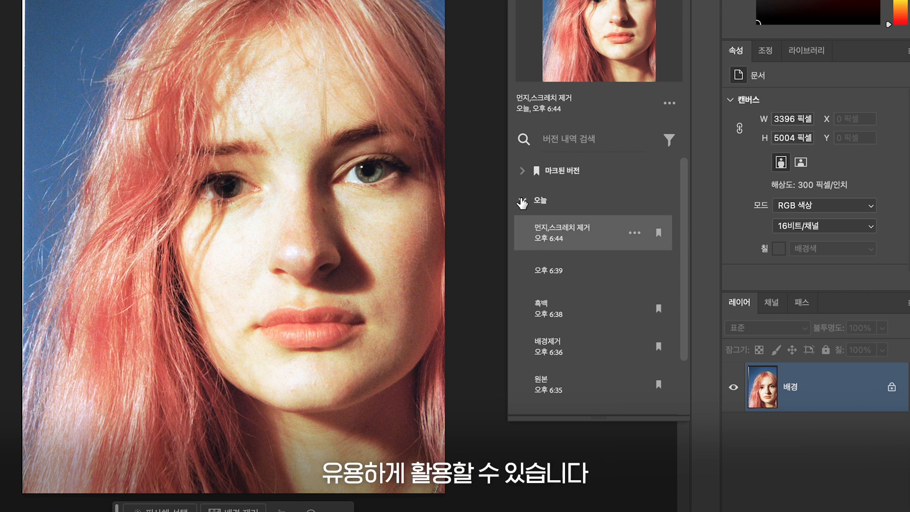
pyautogui.click(523, 202)
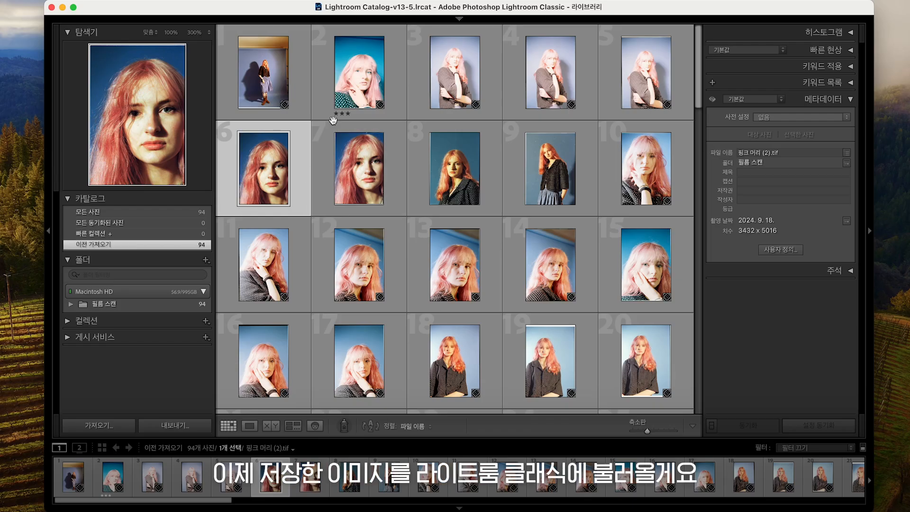
# Step: Open the saved photo in loupe view and switch to the Develop module
pyautogui.press('e')
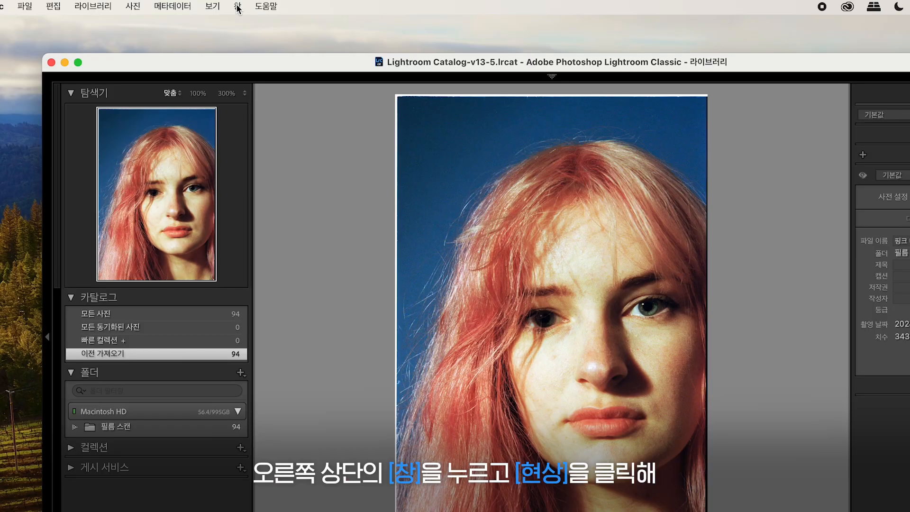
pyautogui.click(237, 6)
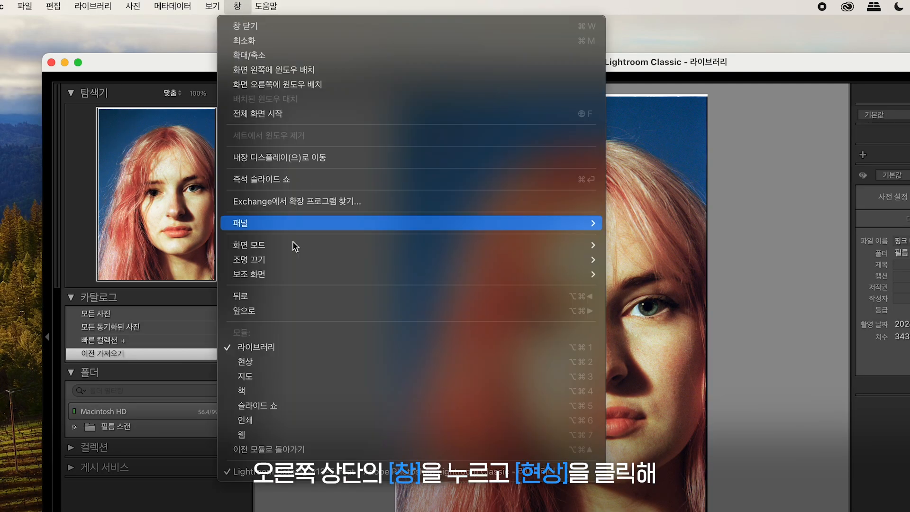
pyautogui.click(285, 364)
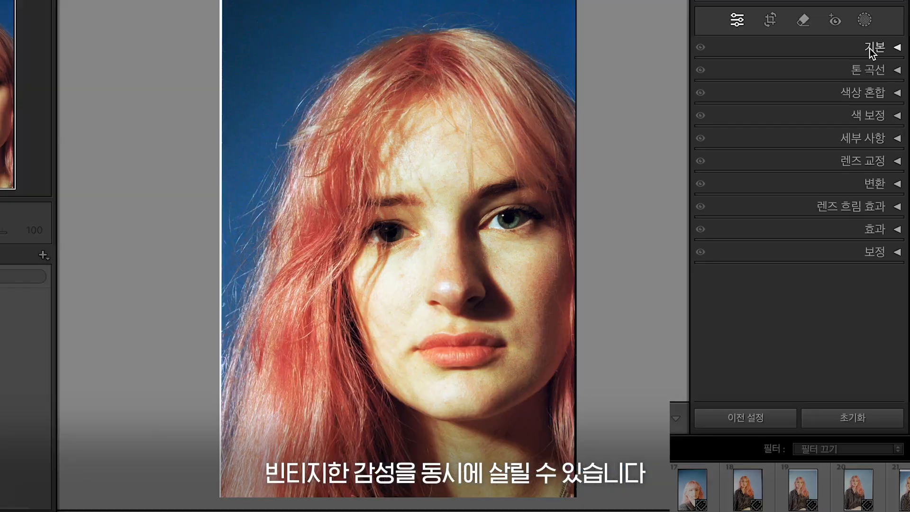
# Step: In the Basic panel, set temperature -6, tint +18, exposure +0.20 and contrast +3
pyautogui.click(822, 163)
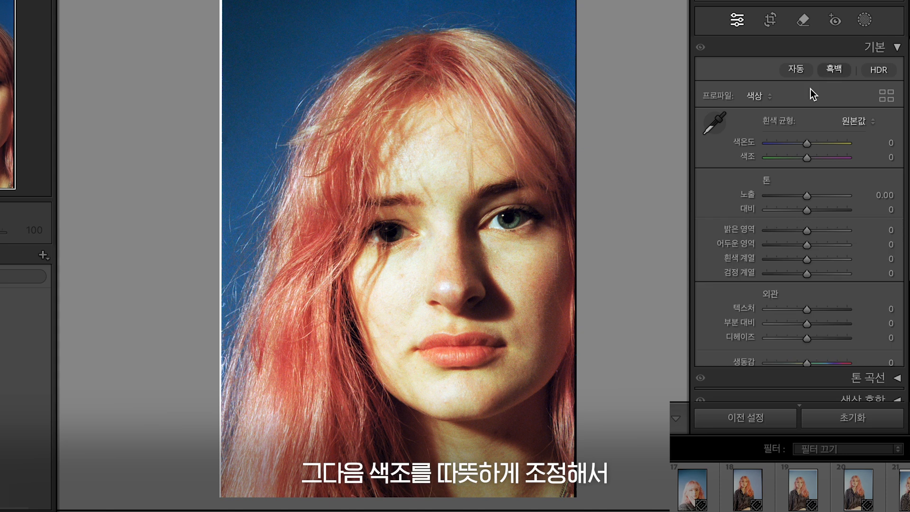
pyautogui.click(772, 231)
pyautogui.moveTo(803, 144); pyautogui.dragTo(815, 160)
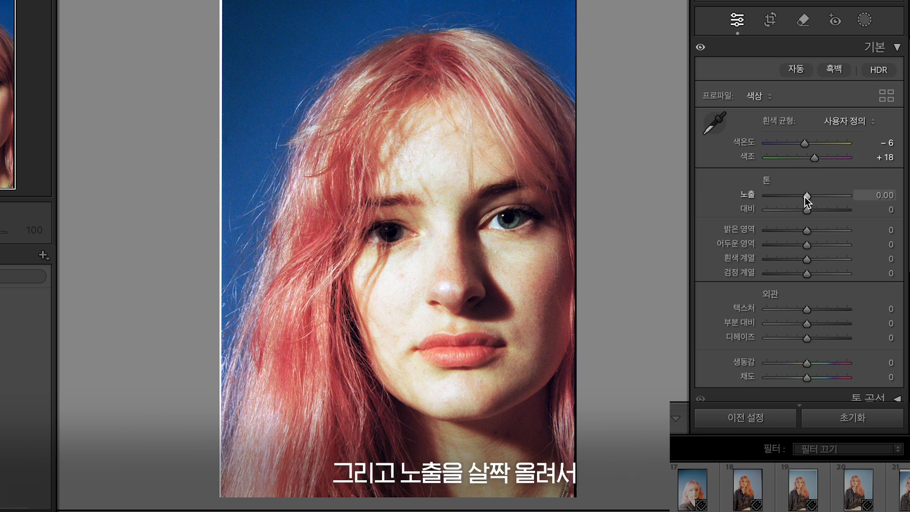
pyautogui.moveTo(805, 197); pyautogui.dragTo(807, 197)
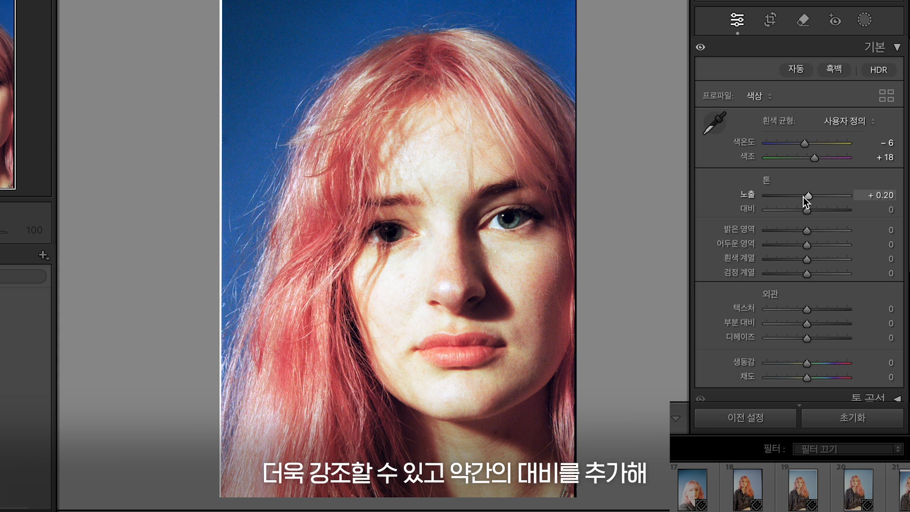
pyautogui.moveTo(806, 210); pyautogui.dragTo(807, 210)
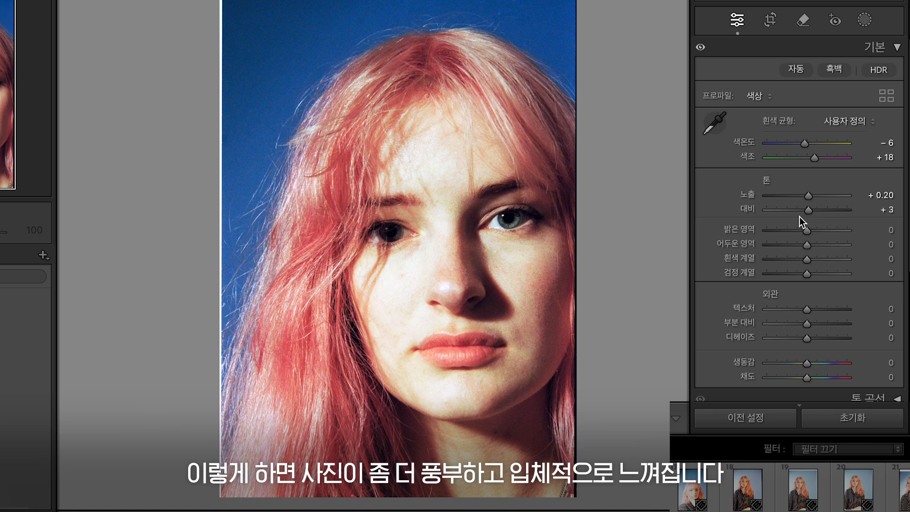
# Step: Set highlights -22, shadows -16, whites +5, blacks -21 and texture -10
pyautogui.moveTo(805, 230); pyautogui.dragTo(796, 227)
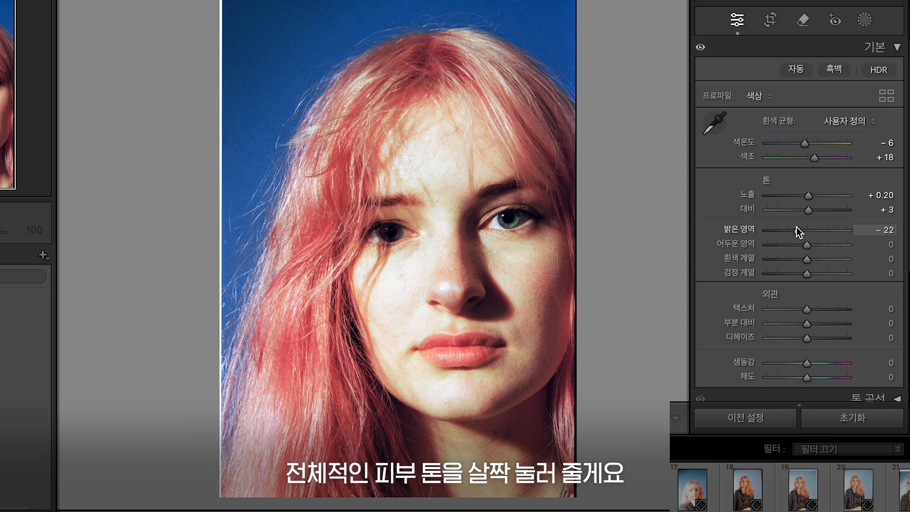
pyautogui.moveTo(803, 246); pyautogui.dragTo(799, 243)
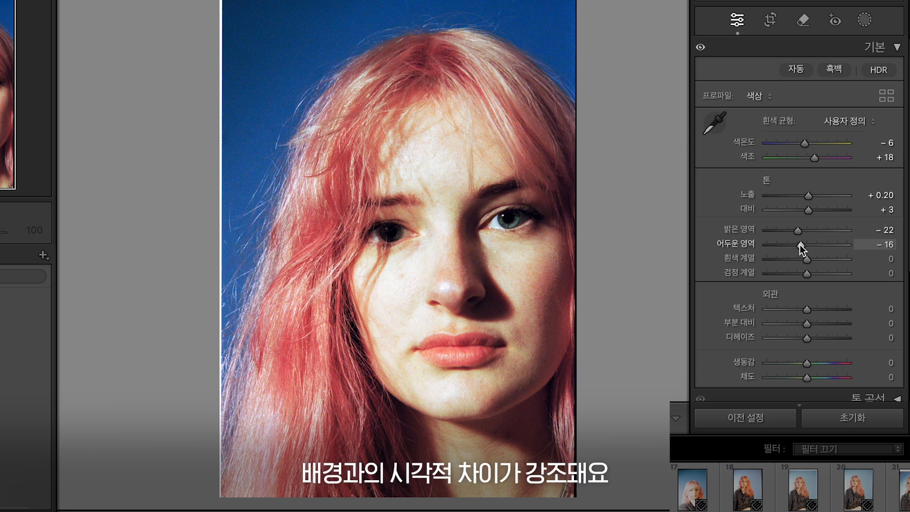
pyautogui.moveTo(807, 259); pyautogui.dragTo(812, 260)
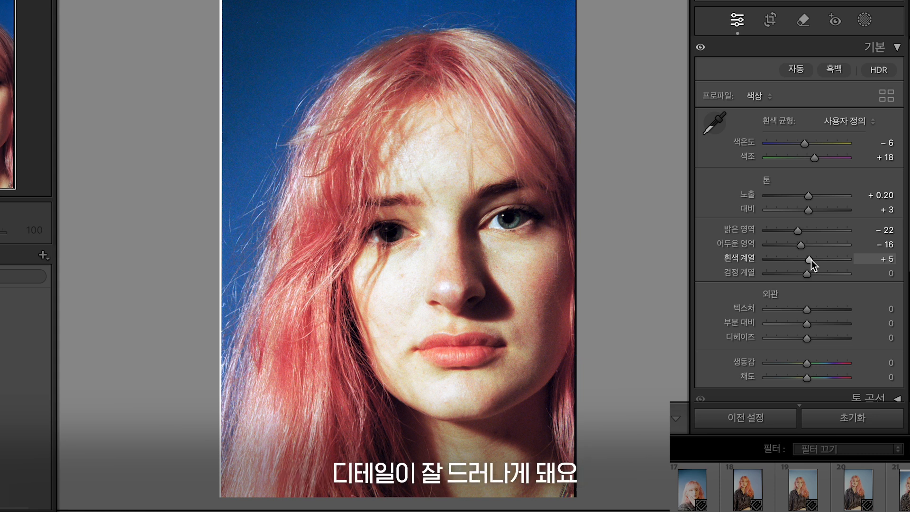
pyautogui.moveTo(807, 274); pyautogui.dragTo(799, 271)
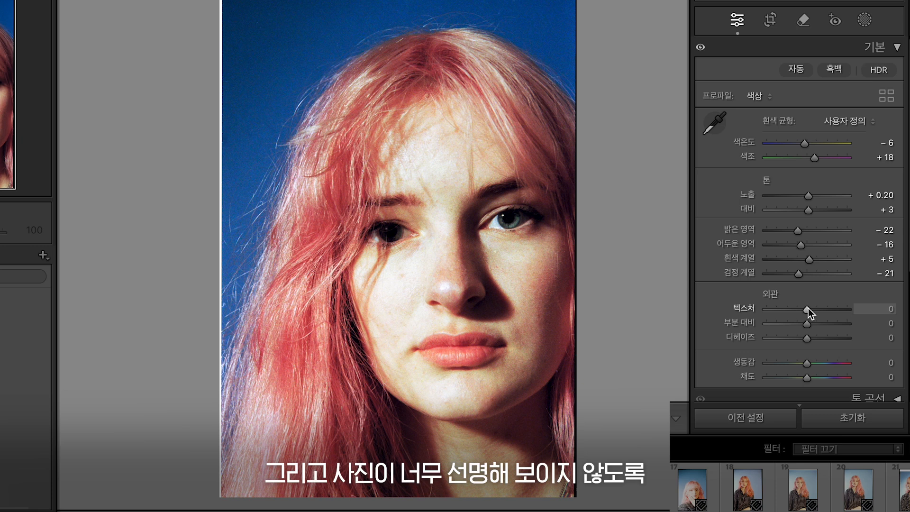
pyautogui.moveTo(808, 308); pyautogui.dragTo(804, 307)
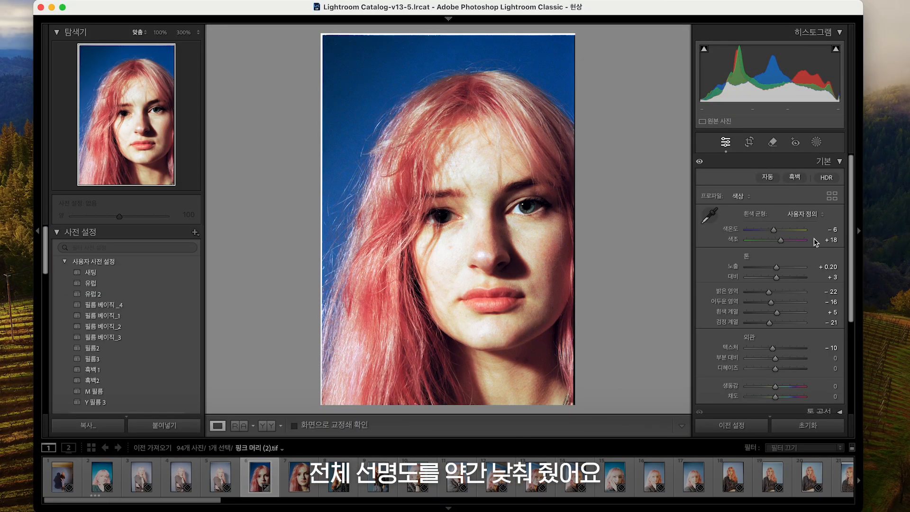
# Step: Add points to the red channel tone curve, lifting one to about input 165, output 170
pyautogui.click(825, 162)
pyautogui.click(820, 177)
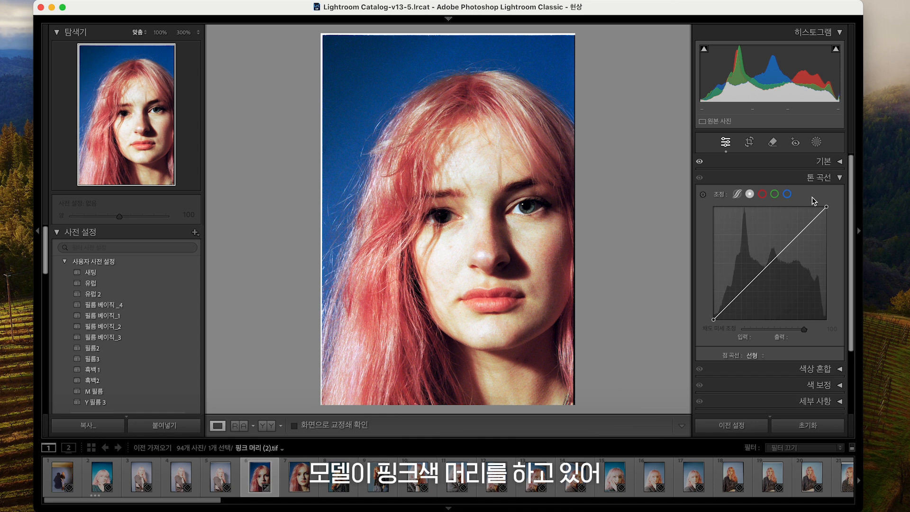
pyautogui.click(762, 193)
pyautogui.click(766, 270)
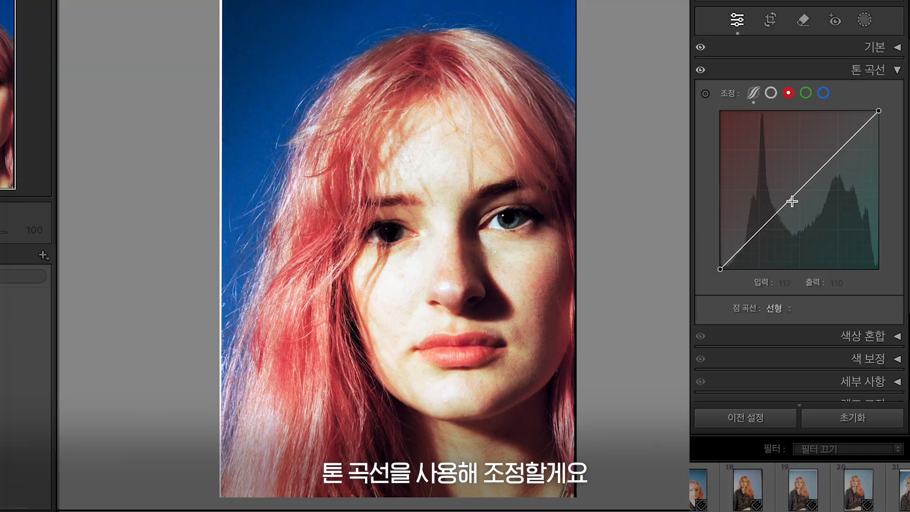
pyautogui.moveTo(795, 201); pyautogui.dragTo(825, 167)
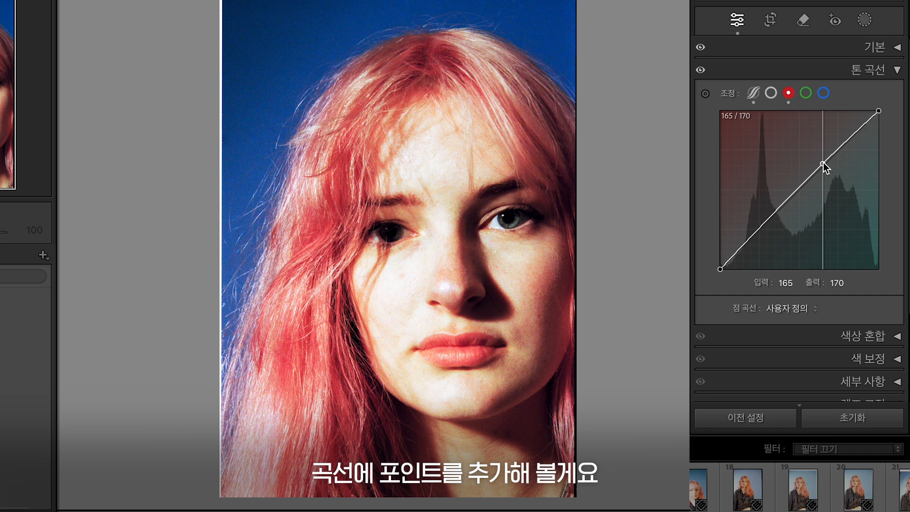
pyautogui.moveTo(752, 242); pyautogui.dragTo(752, 241)
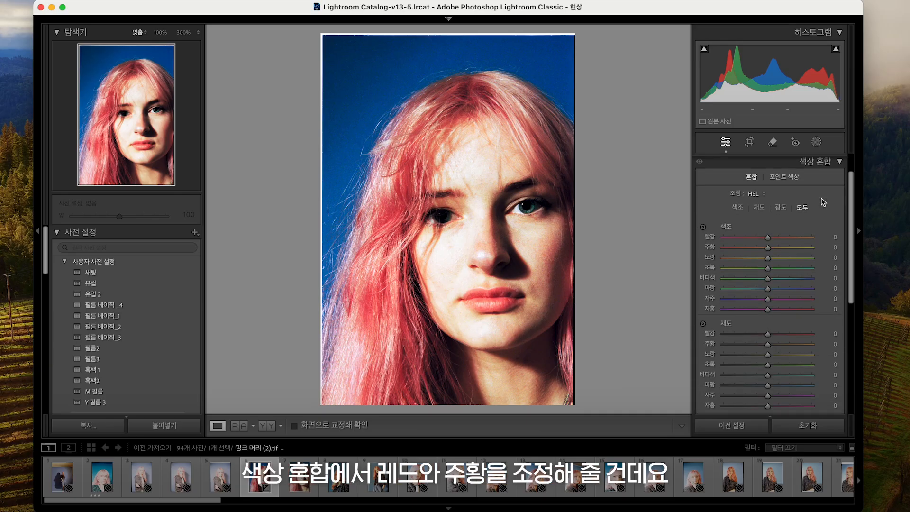
# Step: In the Color Mixer hue sliders, set red to +15, orange to -7 and blue to -24
pyautogui.click(738, 208)
pyautogui.moveTo(768, 237); pyautogui.dragTo(773, 240)
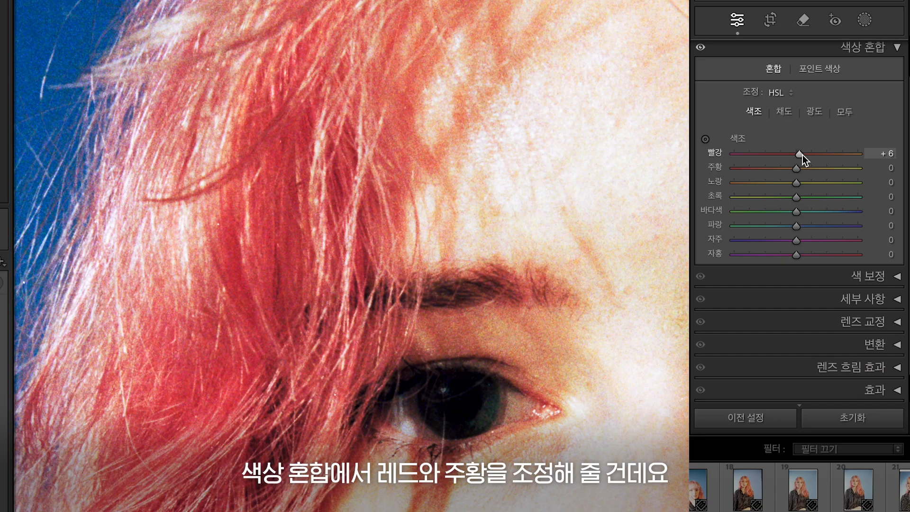
pyautogui.moveTo(803, 155); pyautogui.dragTo(807, 155)
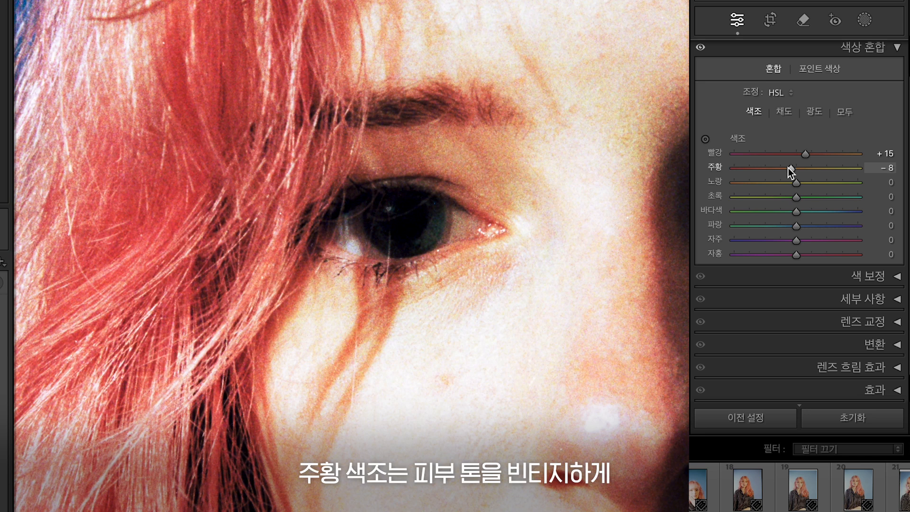
pyautogui.moveTo(789, 167); pyautogui.dragTo(772, 169)
pyautogui.doubleClick(773, 168)
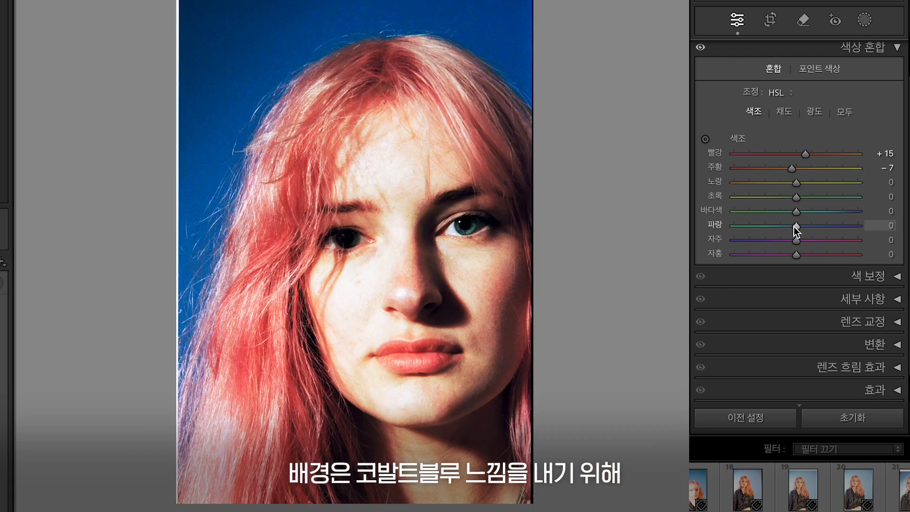
pyautogui.moveTo(794, 226); pyautogui.dragTo(778, 226)
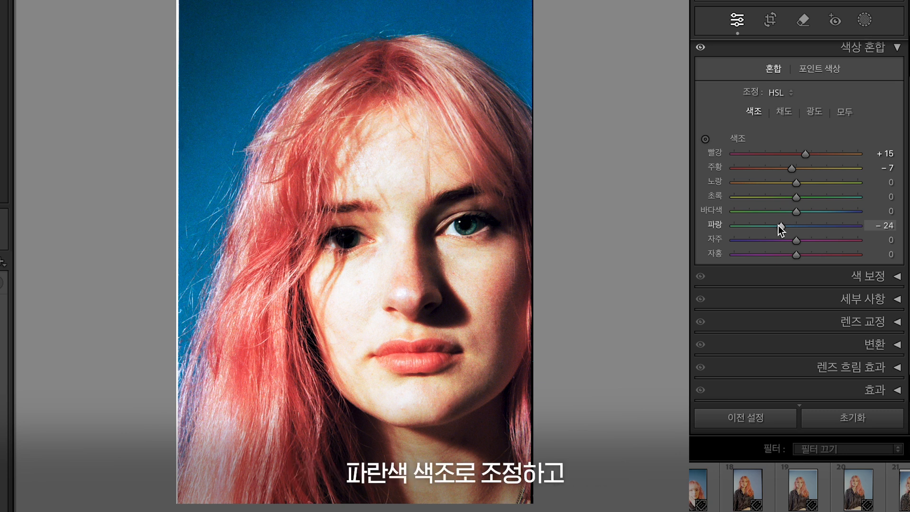
# Step: Switch to saturation and set red to +11, orange to +22, and raise blue saturation
pyautogui.click(790, 110)
pyautogui.moveTo(796, 154); pyautogui.dragTo(811, 173)
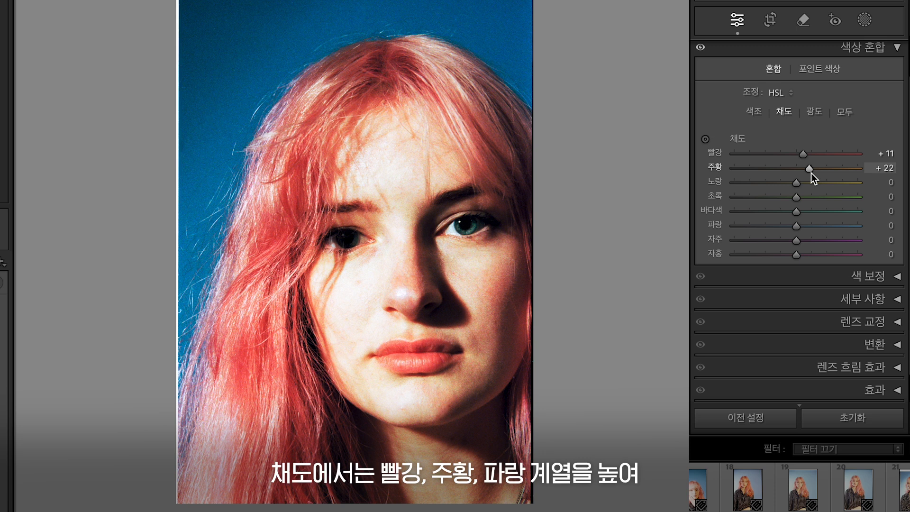
pyautogui.moveTo(796, 226); pyautogui.dragTo(814, 227)
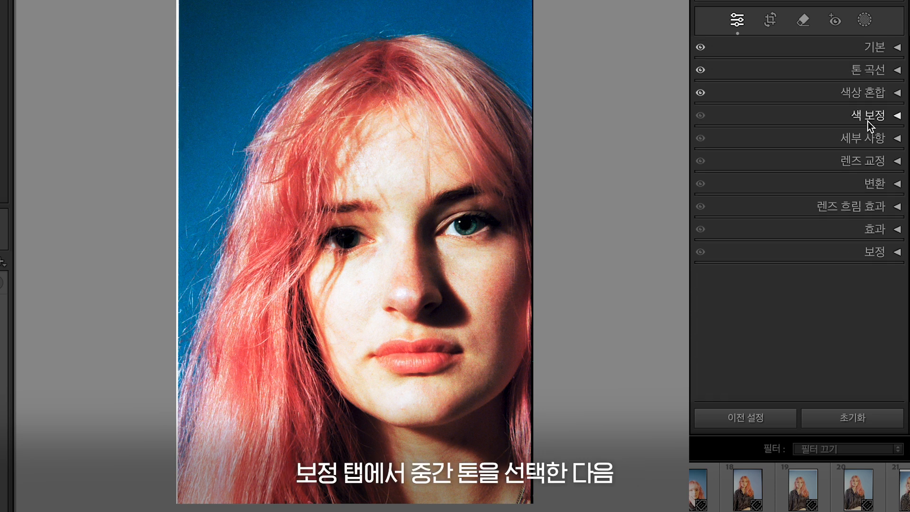
# Step: Open Color Grading and shift the midtone color wheel
pyautogui.click(867, 120)
pyautogui.moveTo(800, 148); pyautogui.dragTo(803, 143)
pyautogui.moveTo(751, 270); pyautogui.dragTo(745, 276)
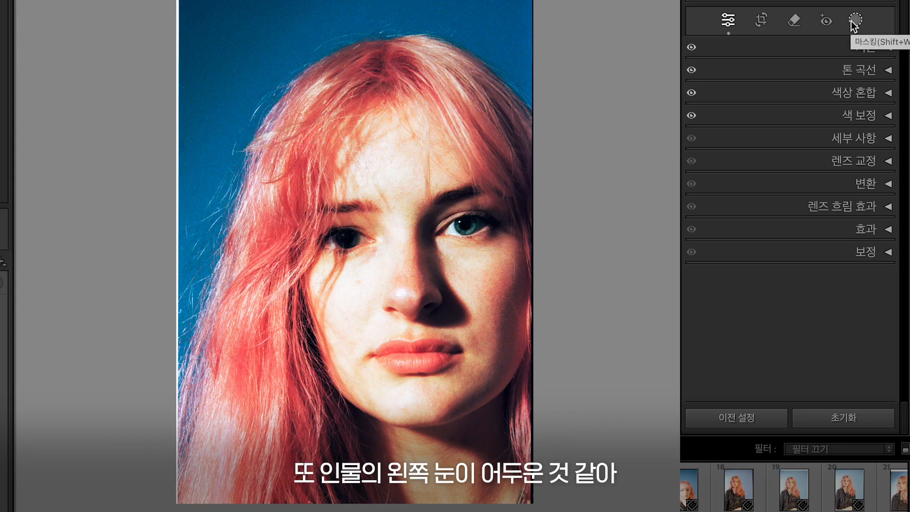
# Step: Paint a brush mask over the subject's left eye and raise its exposure to 1.42
pyautogui.click(854, 21)
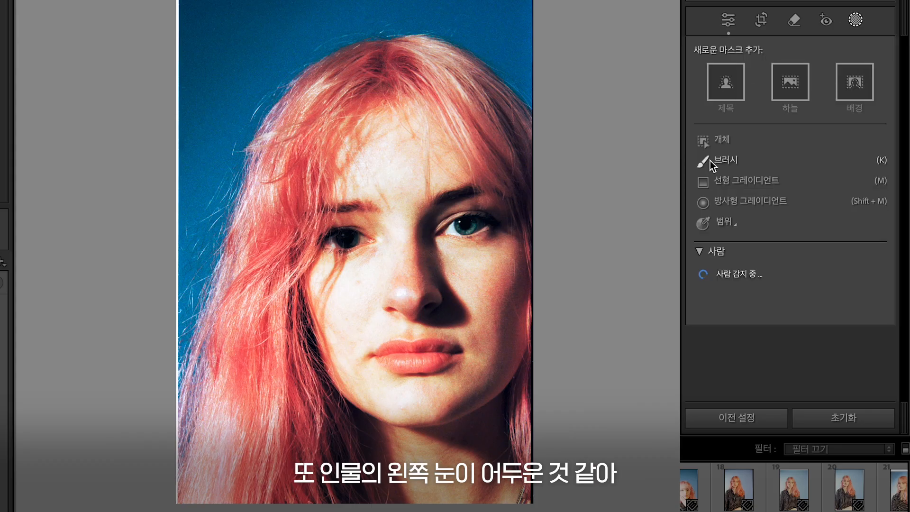
pyautogui.click(709, 160)
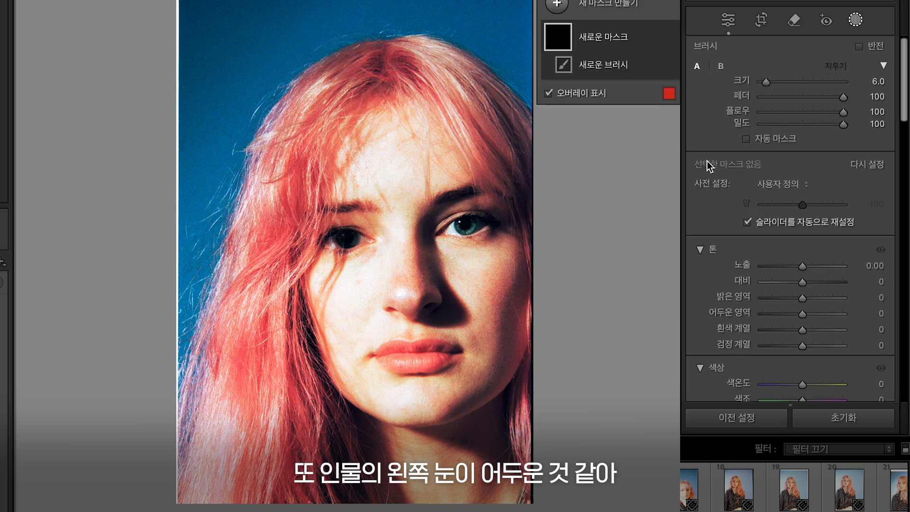
pyautogui.click(348, 243)
pyautogui.moveTo(806, 266); pyautogui.dragTo(817, 269)
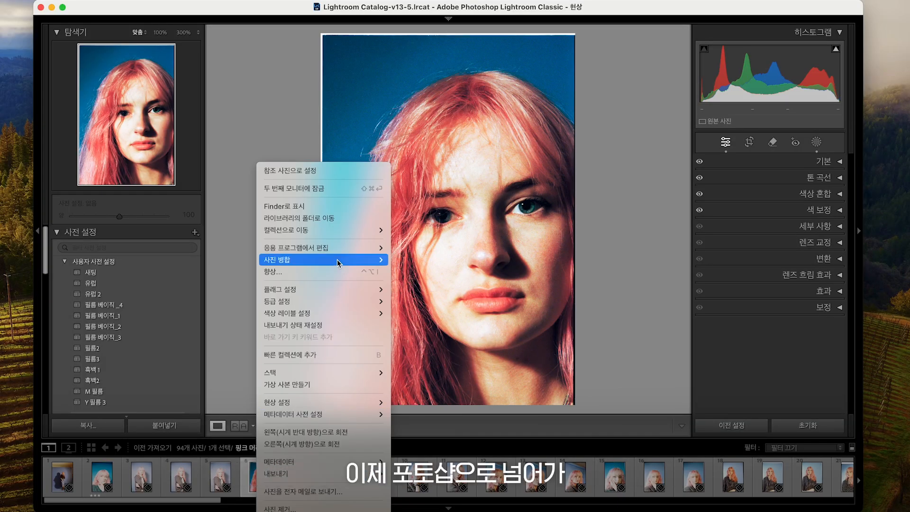
# Step: Edit the photo in Photoshop 2024 and name the duplicated layer 베이스 보정
pyautogui.moveTo(331, 247)
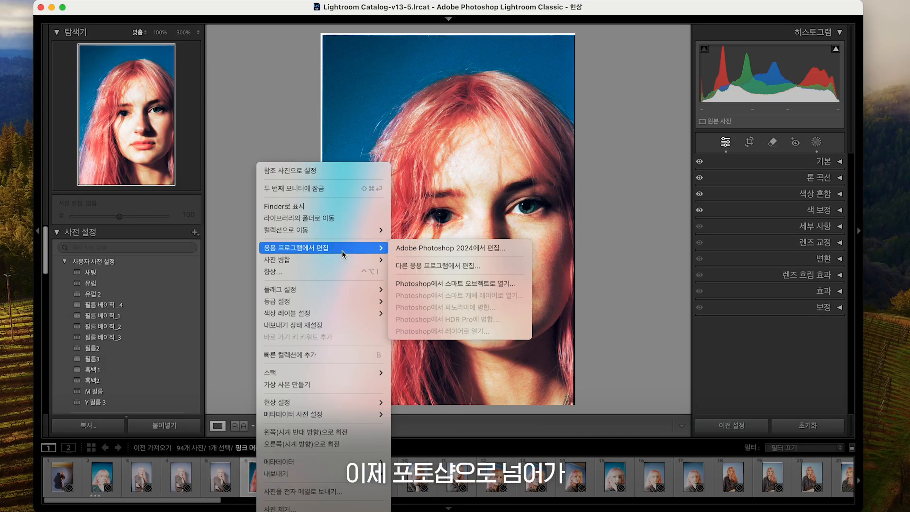
pyautogui.click(417, 249)
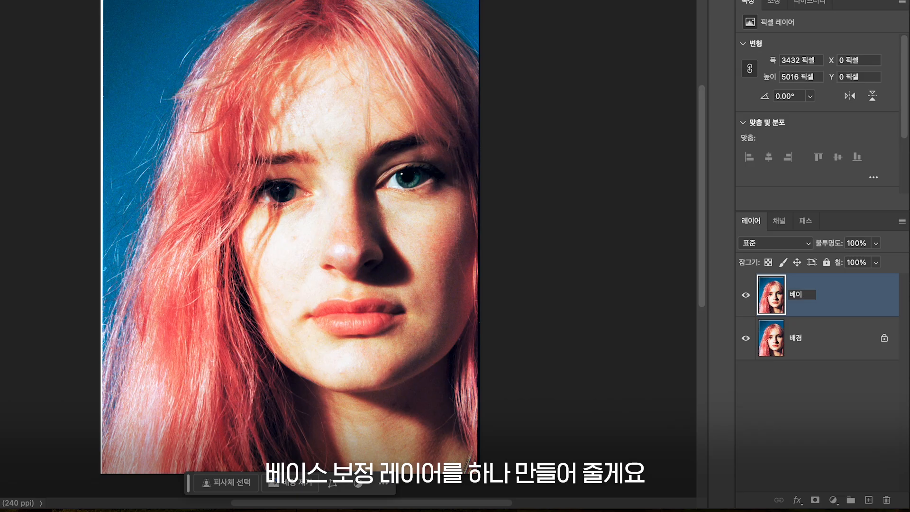
pyautogui.write('스 보정')
pyautogui.press('Return')
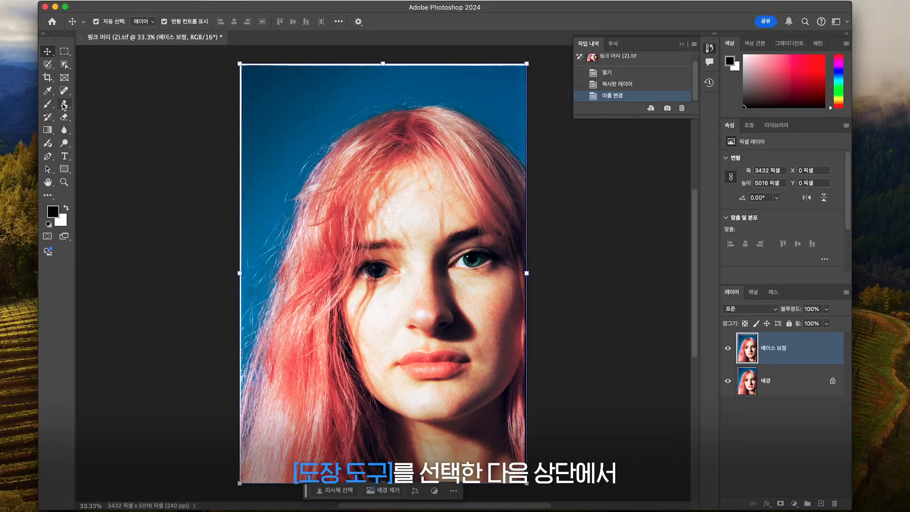
# Step: Clone out the stray hairs against the blue background with the Clone Stamp tool at 60% opacity
pyautogui.click(64, 104)
pyautogui.click(118, 39)
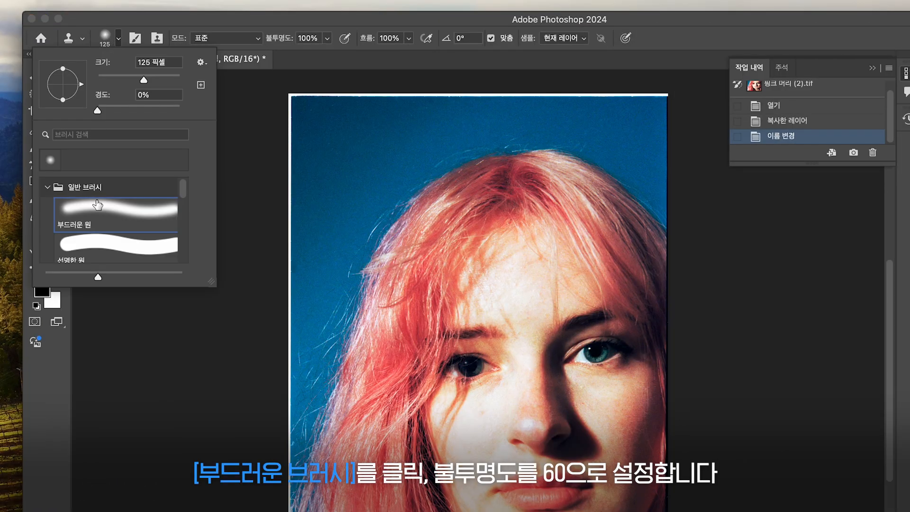
pyautogui.click(97, 204)
pyautogui.click(327, 38)
pyautogui.moveTo(326, 56); pyautogui.dragTo(303, 56)
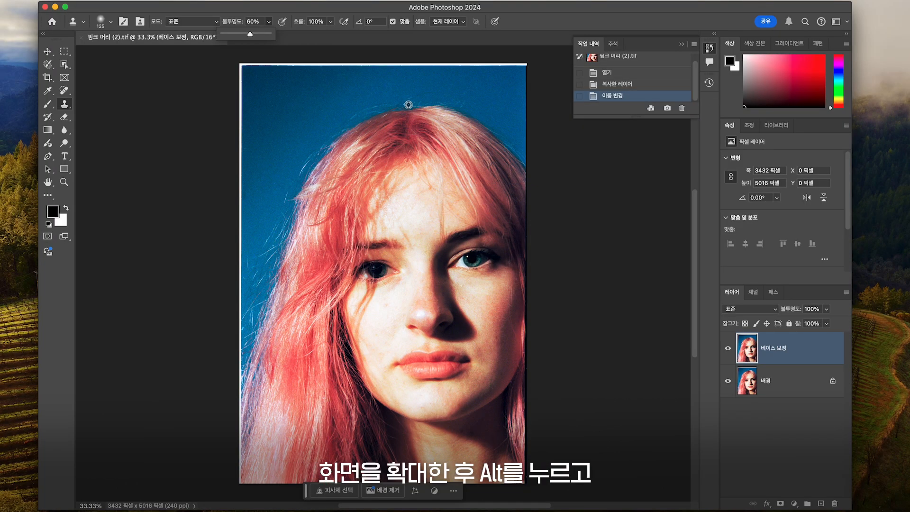
pyautogui.scroll(5, 409, 102)
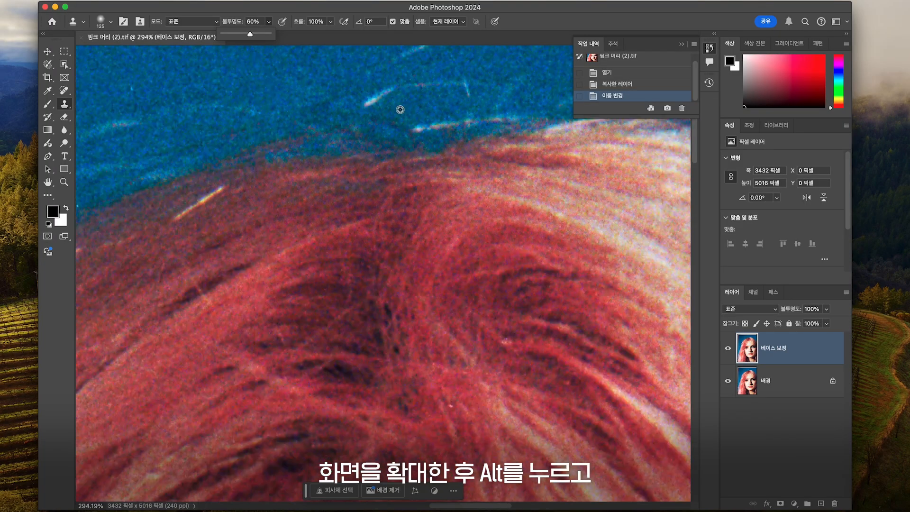
pyautogui.scroll(5, 399, 124)
pyautogui.keyDown('alt'); pyautogui.click(379, 159); pyautogui.keyUp('alt')
pyautogui.click(419, 174)
pyautogui.moveTo(403, 175)
pyautogui.mouseDown()
pyautogui.moveTo(408, 185)
pyautogui.moveTo(367, 205)
pyautogui.mouseUp()
pyautogui.moveTo(399, 227); pyautogui.dragTo(377, 217)
pyautogui.moveTo(417, 280); pyautogui.dragTo(361, 277)
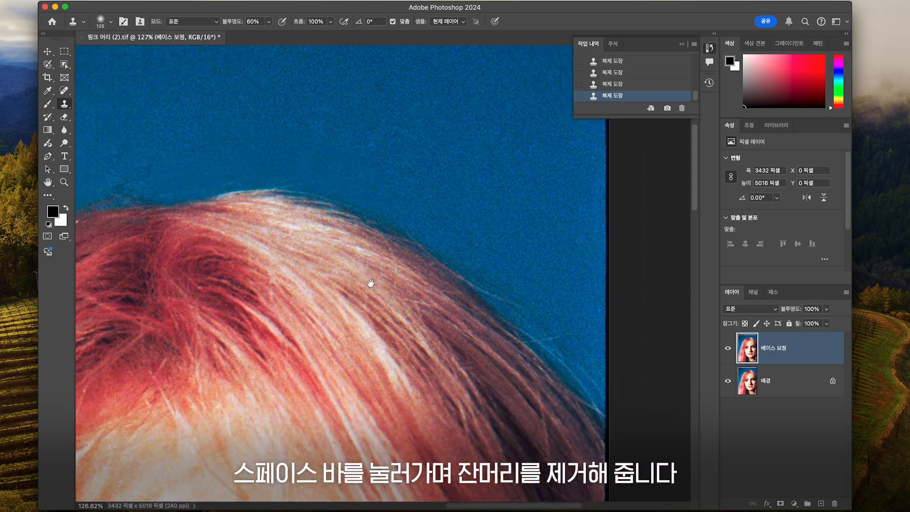
pyautogui.keyDown('alt'); pyautogui.click(535, 227); pyautogui.keyUp('alt')
pyautogui.moveTo(492, 280); pyautogui.dragTo(516, 298)
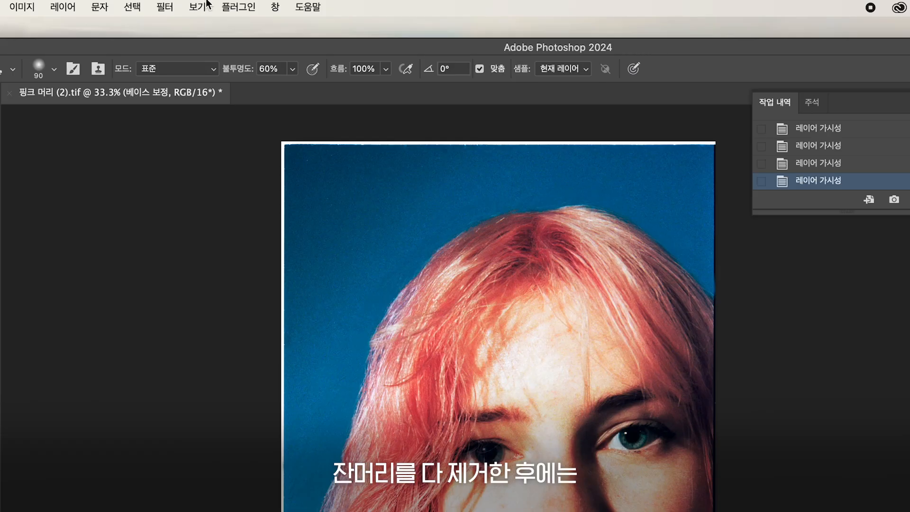
# Step: Reshape the face with Liquify's Face tool: right eye size 5, eye height 10, chin height 19, jawline -23, face width -10
pyautogui.click(159, 9)
pyautogui.click(246, 147)
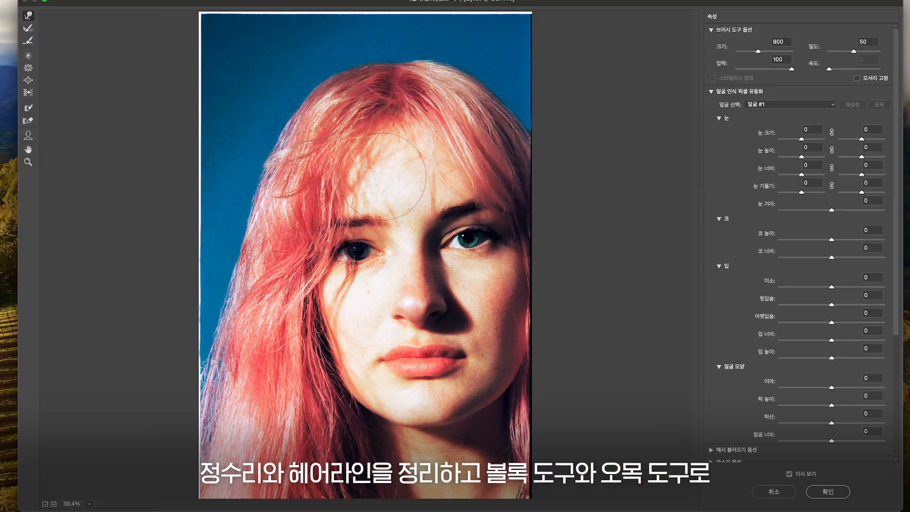
pyautogui.click(28, 135)
pyautogui.moveTo(359, 242); pyautogui.dragTo(358, 237)
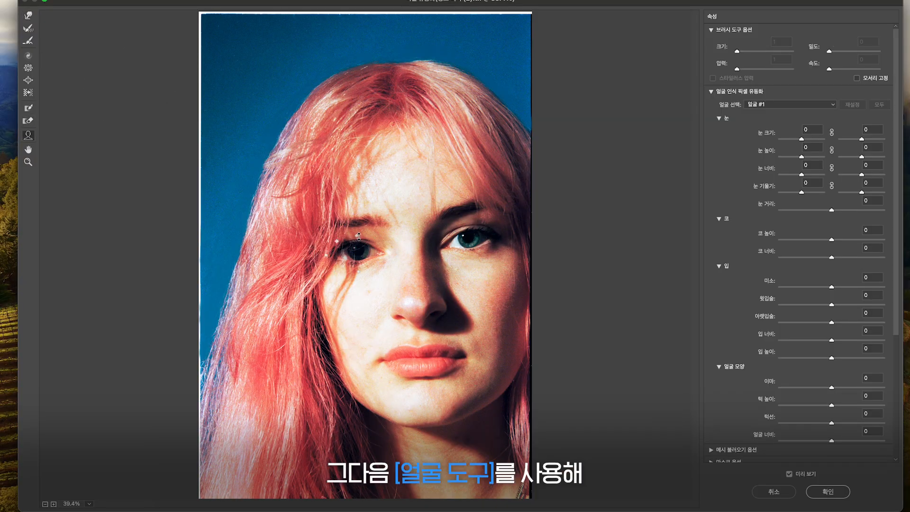
pyautogui.moveTo(433, 237); pyautogui.dragTo(429, 237)
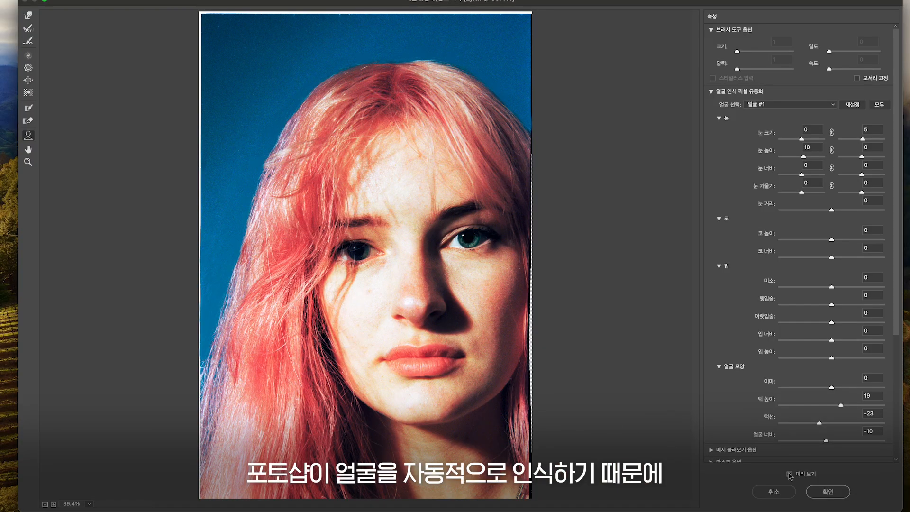
pyautogui.click(789, 474)
pyautogui.click(789, 474)
pyautogui.click(790, 474)
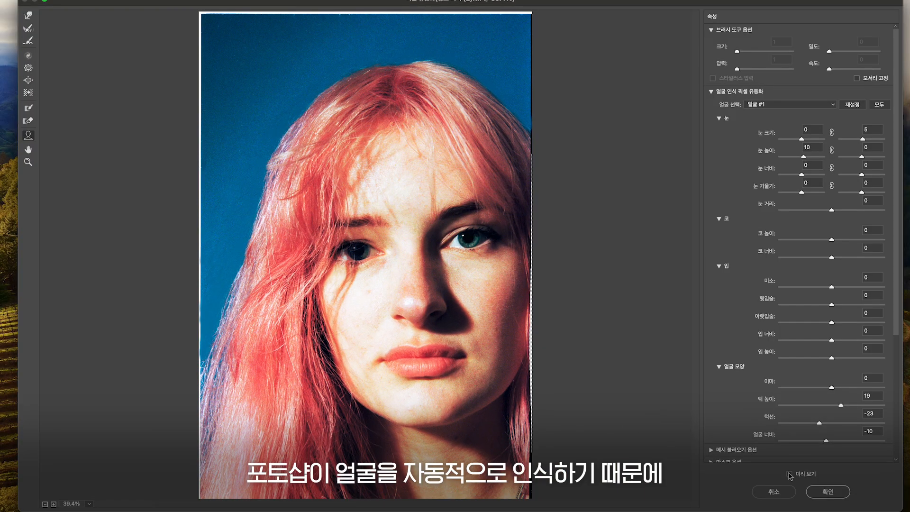
pyautogui.click(790, 474)
pyautogui.moveTo(362, 395)
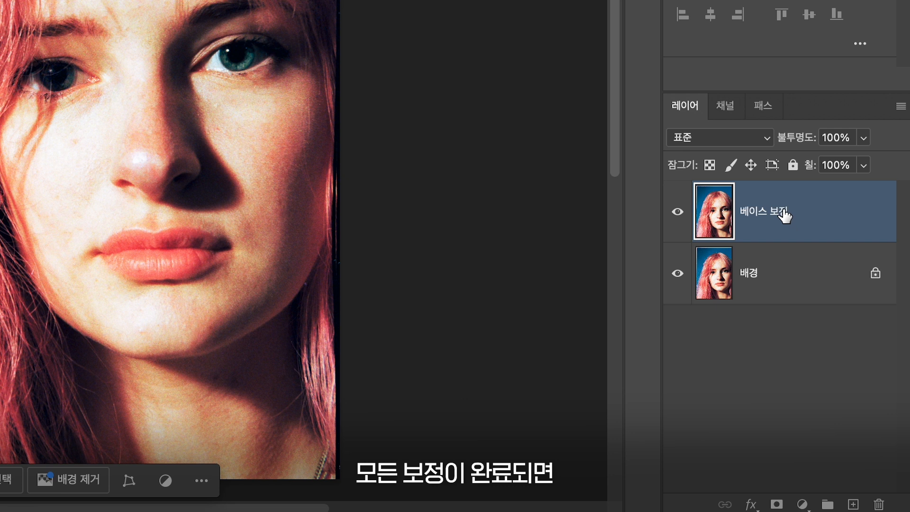
pyautogui.moveTo(784, 216); pyautogui.dragTo(854, 504)
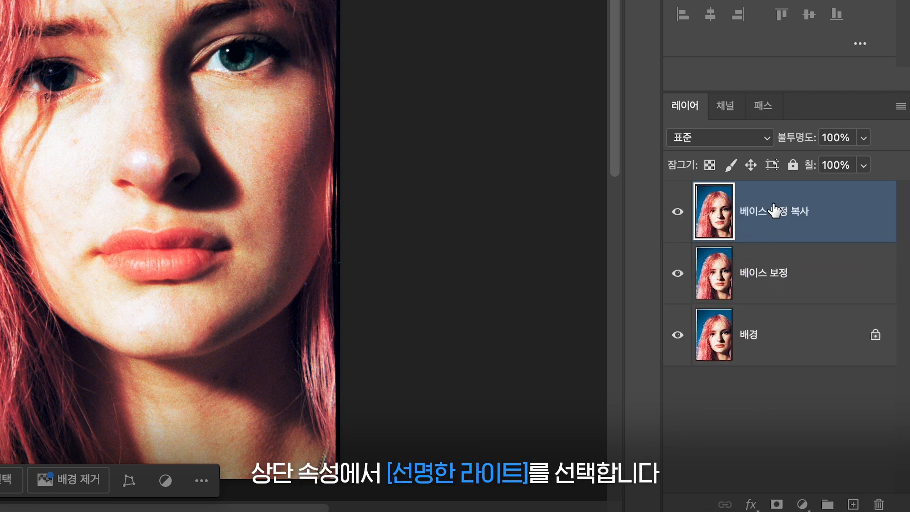
# Step: Set the duplicated 피부 보정 layer's blend mode to Vivid Light (선명한 라이트) and invert the layer
pyautogui.click(746, 308)
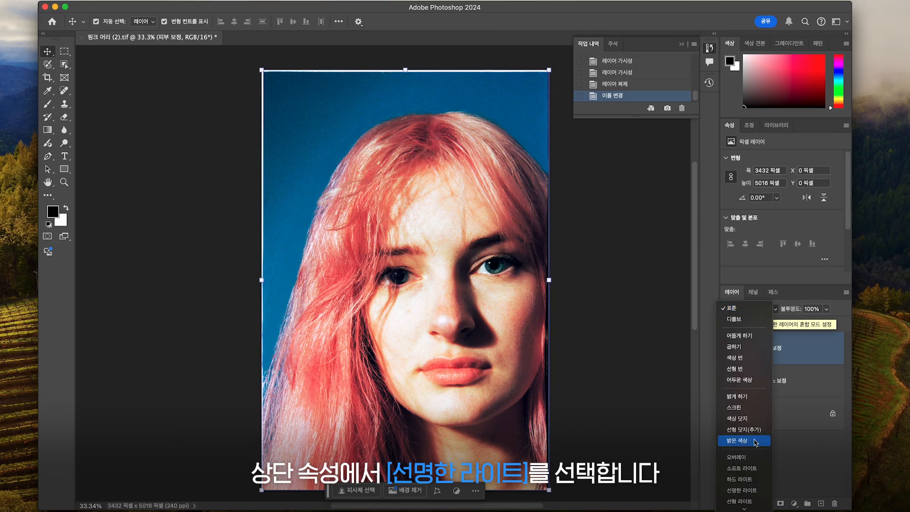
pyautogui.click(742, 490)
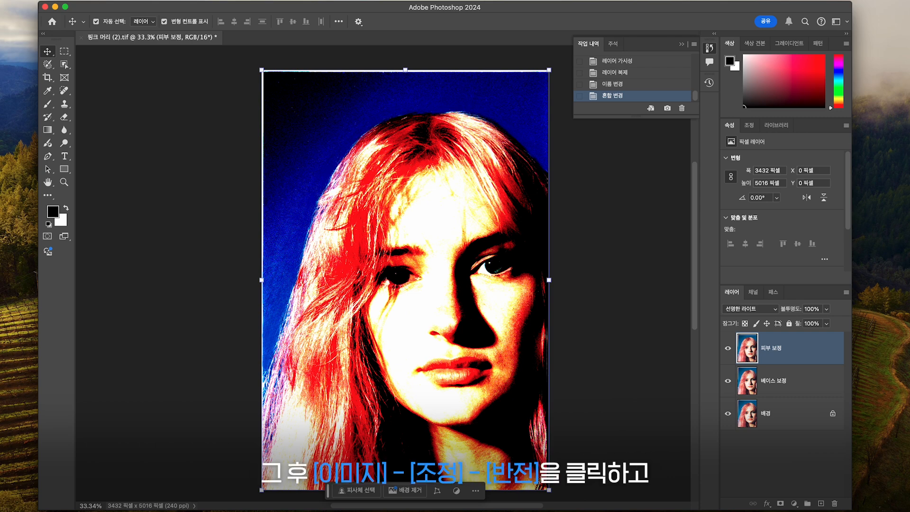
pyautogui.click(84, 6)
pyautogui.moveTo(146, 55)
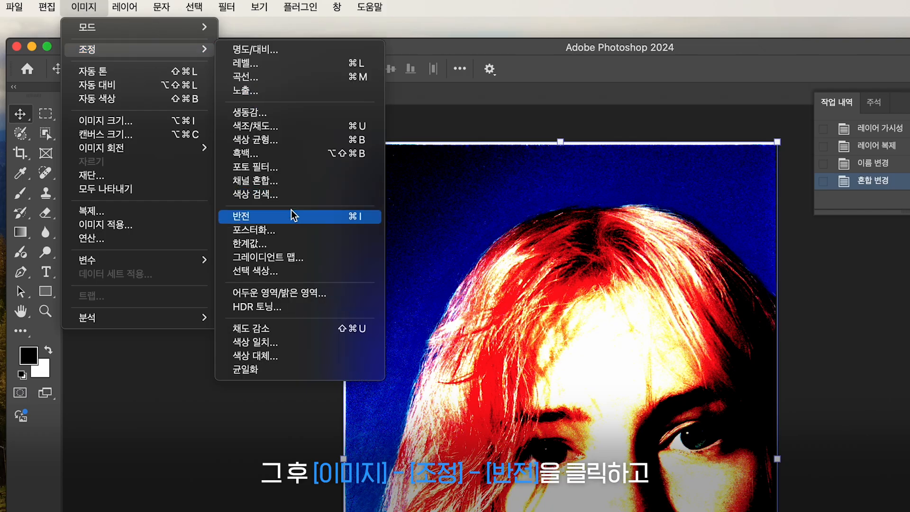
pyautogui.click(291, 211)
# Step: Apply a High Pass filter to the 피부 보정 layer, adjusting its radius
pyautogui.click(227, 6)
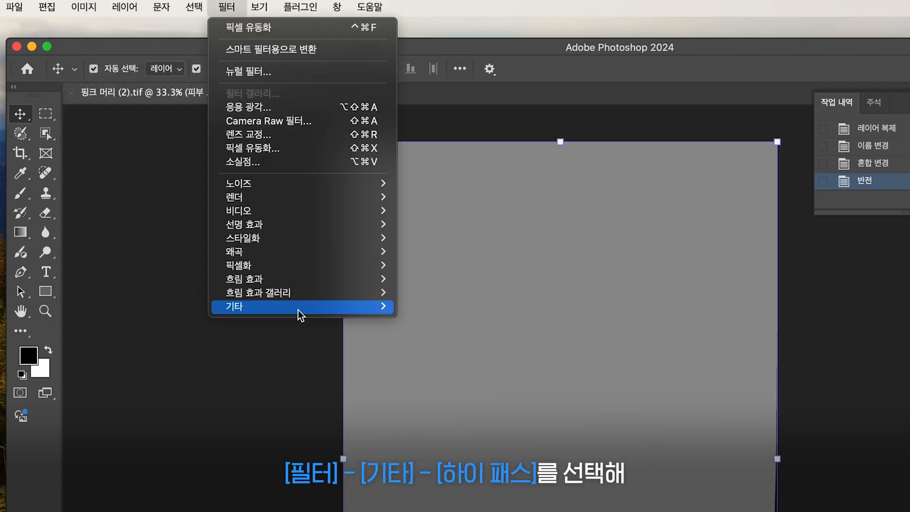
pyautogui.moveTo(298, 309)
pyautogui.click(439, 362)
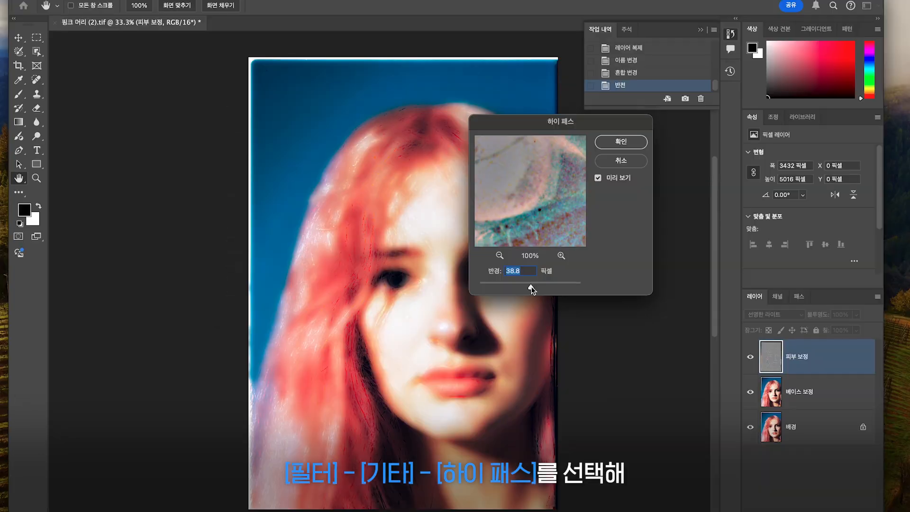
pyautogui.moveTo(530, 288); pyautogui.dragTo(540, 289)
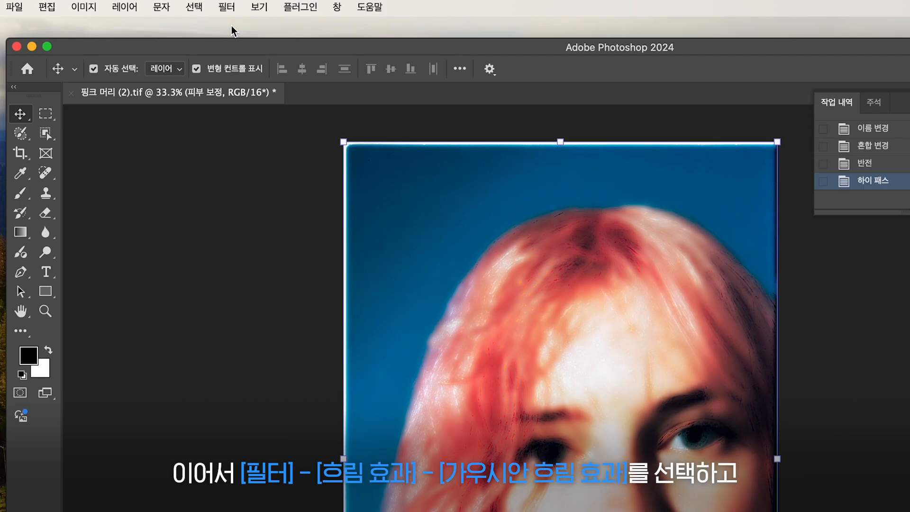
# Step: Apply a Gaussian Blur with a 4.0 pixel radius to the 피부 보정 layer
pyautogui.click(230, 12)
pyautogui.moveTo(311, 298)
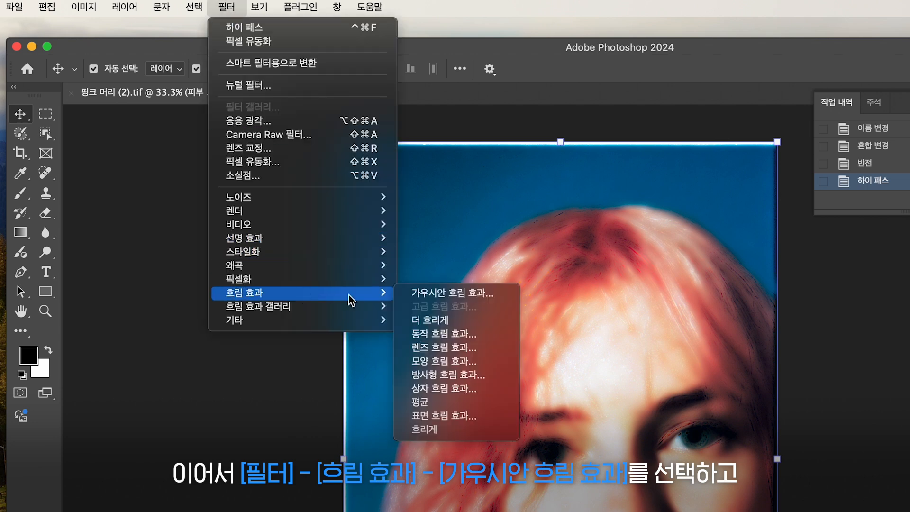
pyautogui.click(424, 295)
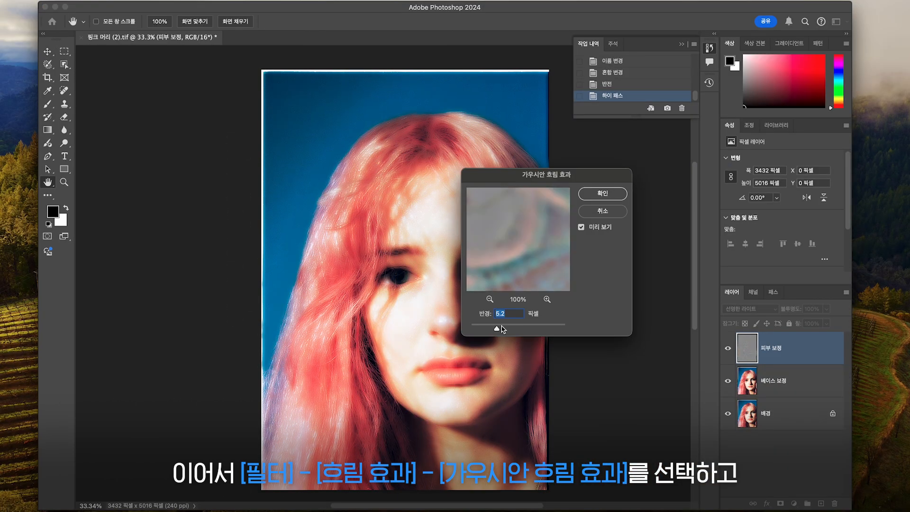
pyautogui.moveTo(502, 329); pyautogui.dragTo(492, 332)
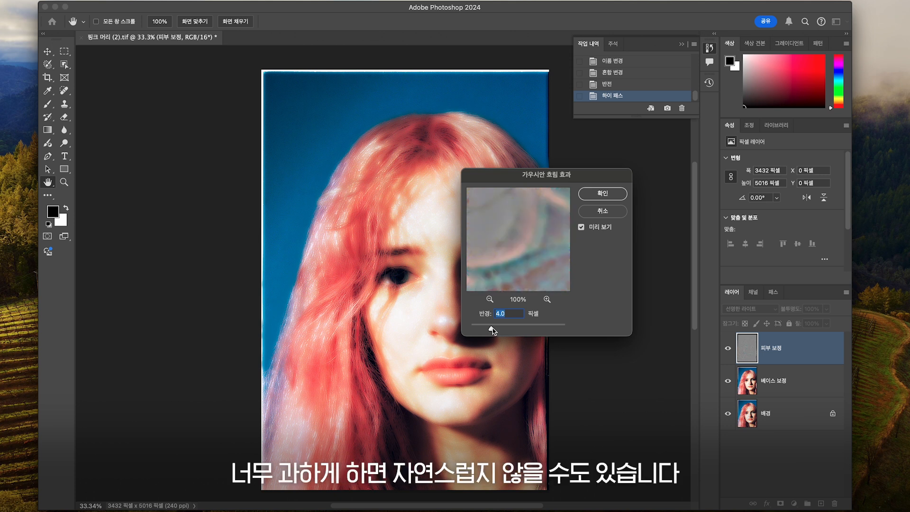
pyautogui.click(601, 195)
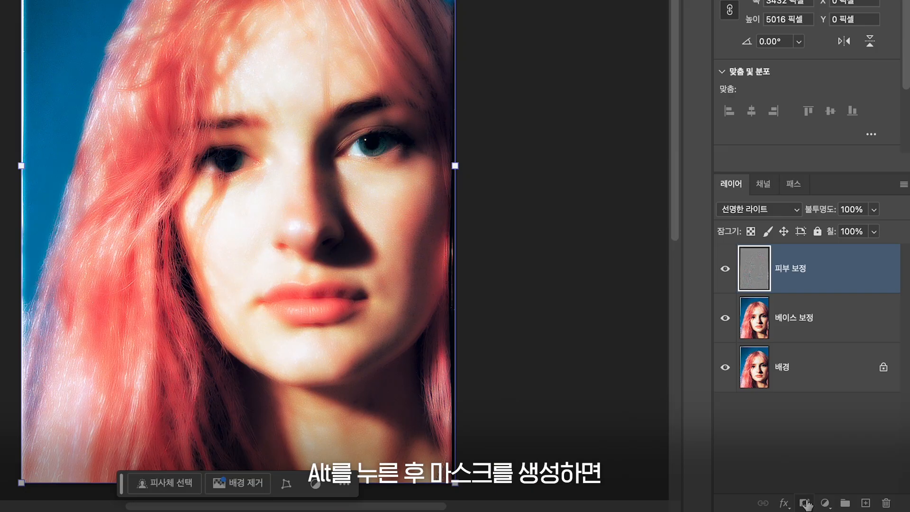
# Step: Add a hide-all black layer mask to the 피부 보정 layer and pick the Brush tool with a soft brush
pyautogui.keyDown('alt'); pyautogui.click(804, 504); pyautogui.keyUp('alt')
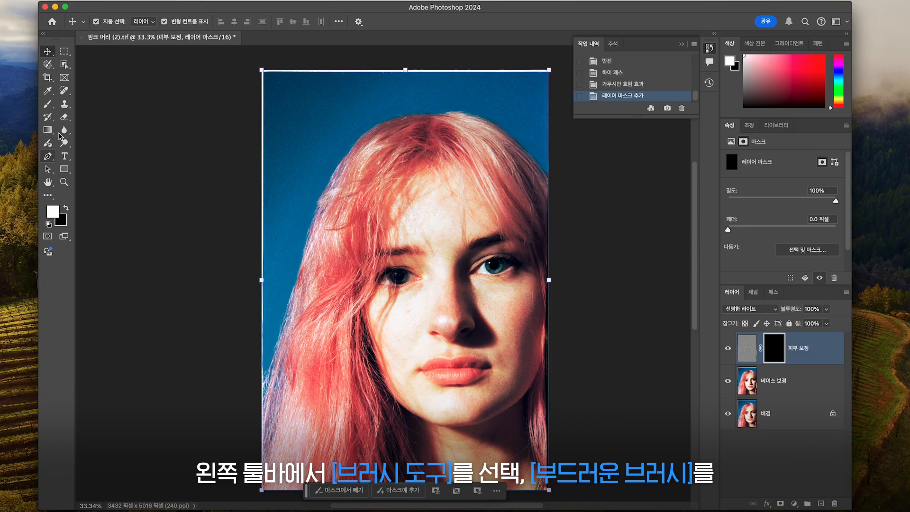
pyautogui.click(47, 103)
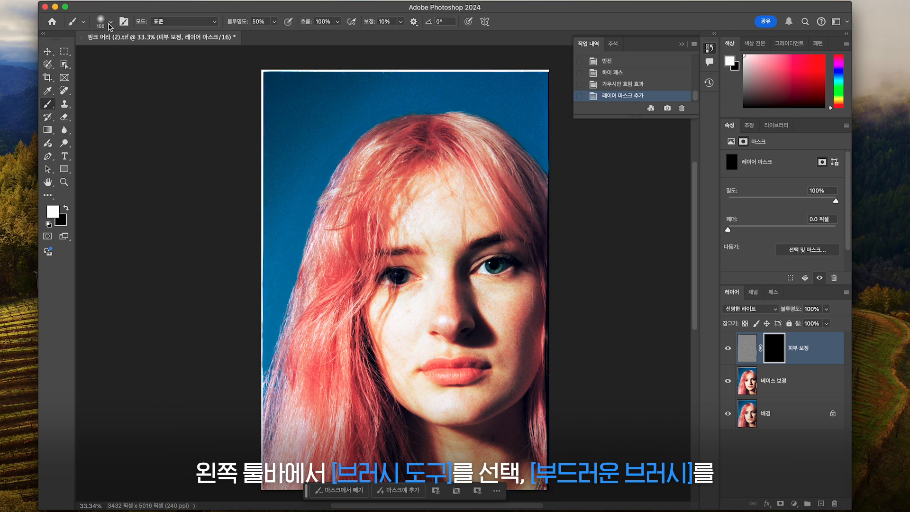
pyautogui.click(110, 22)
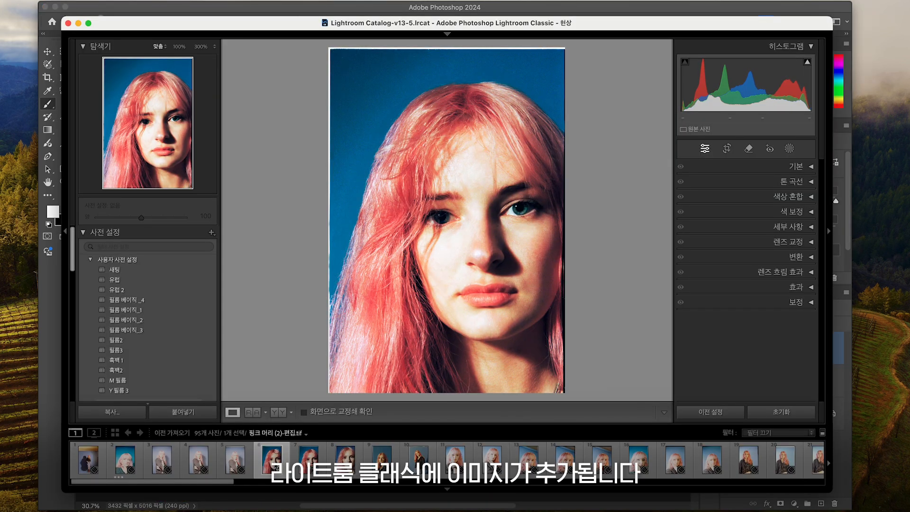
# Step: Switch to Lightroom Classic and crop the edited photo, nudging the frame slightly before committing
pyautogui.click(728, 149)
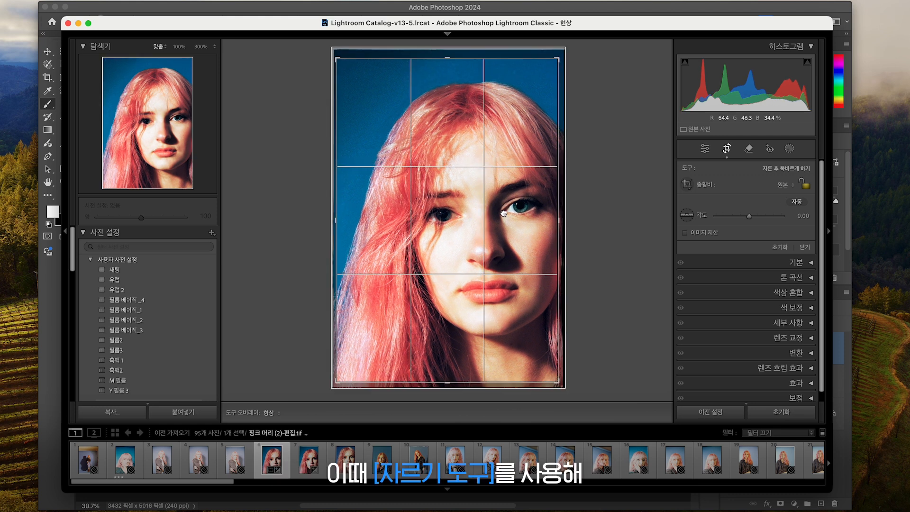
pyautogui.moveTo(504, 216); pyautogui.dragTo(501, 211)
pyautogui.press('Return')
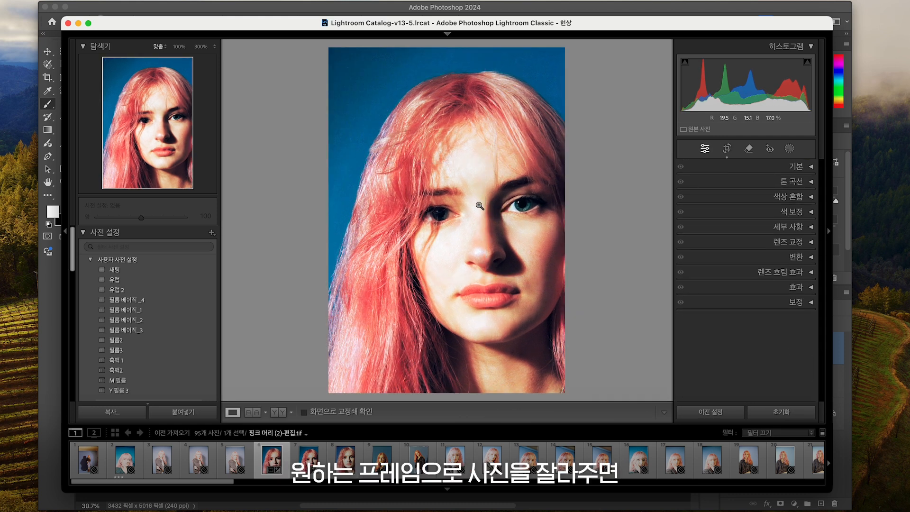